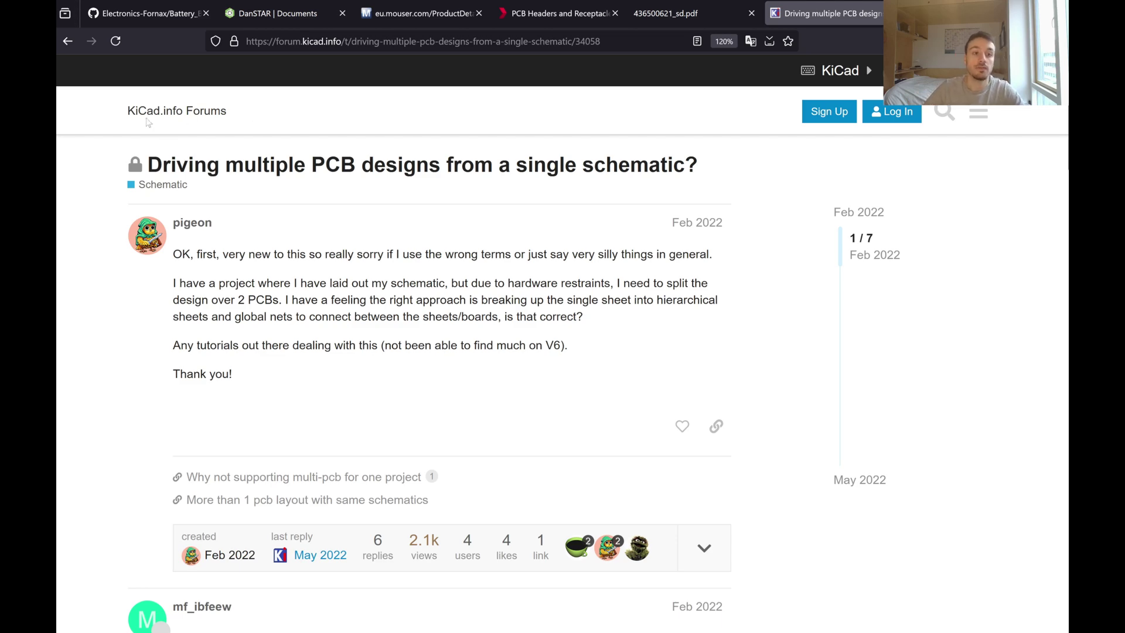
- Highlight the forum reply saying two PCBs from one schematic aren't supported, then switch to the Notepad notes
scroll(302, 385, "down", 3)
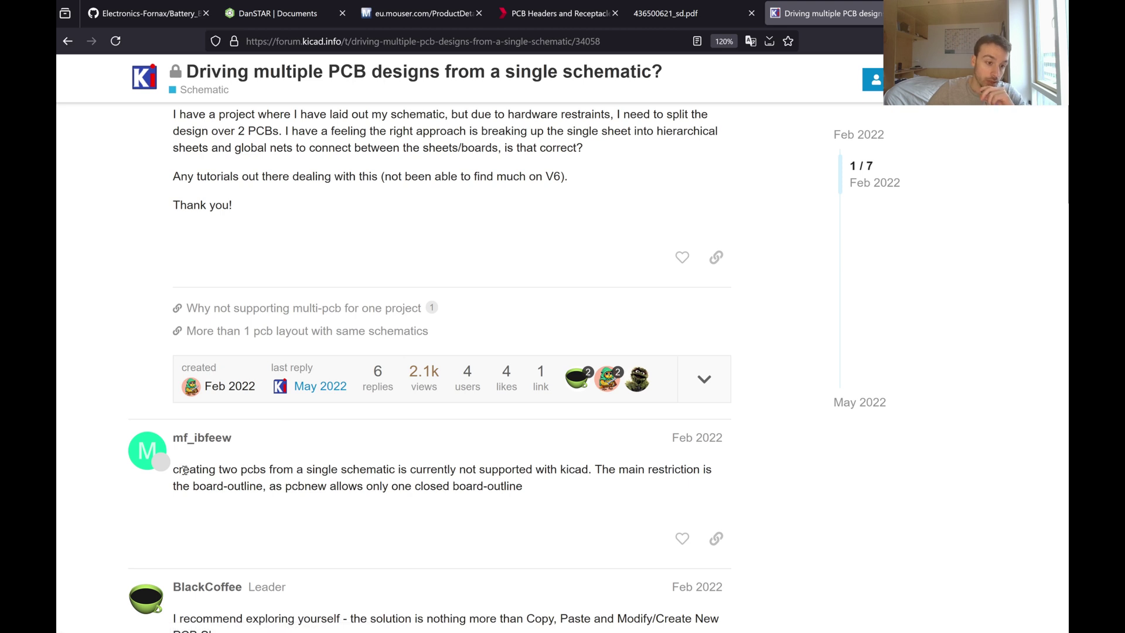
left_click_drag(184, 470, 602, 470)
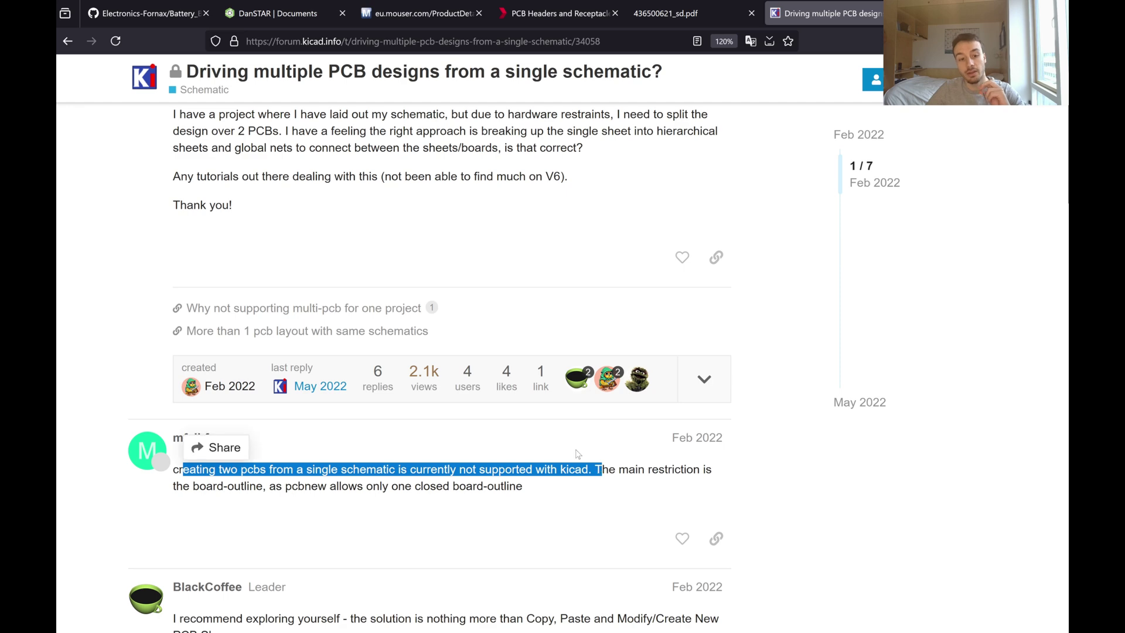
scroll(577, 454, "up", 3)
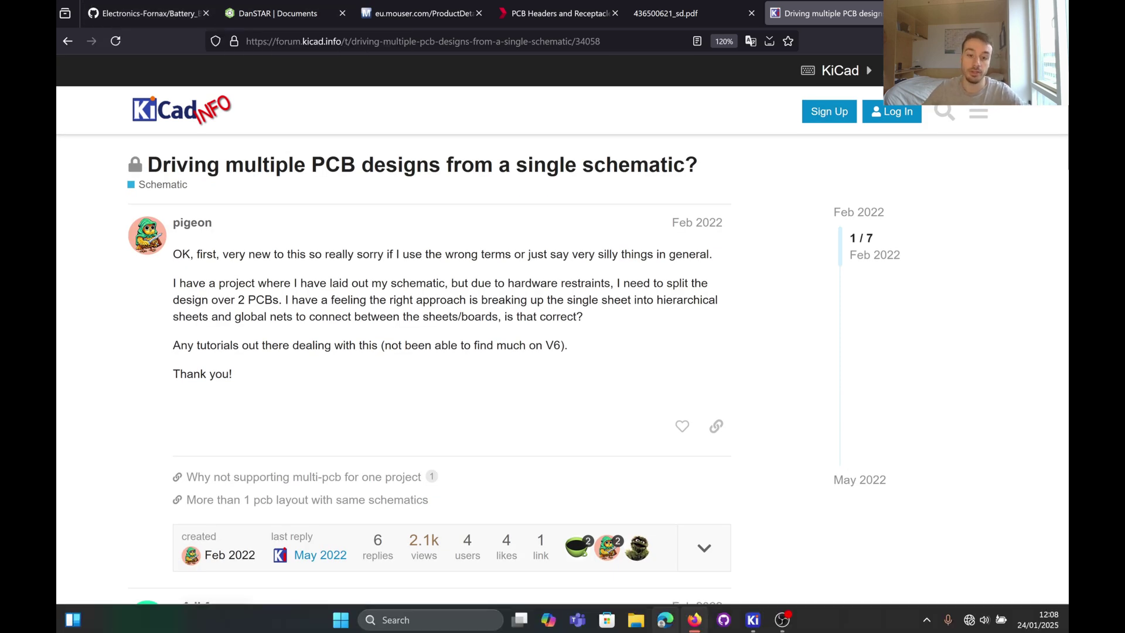
mouse_move(782, 619)
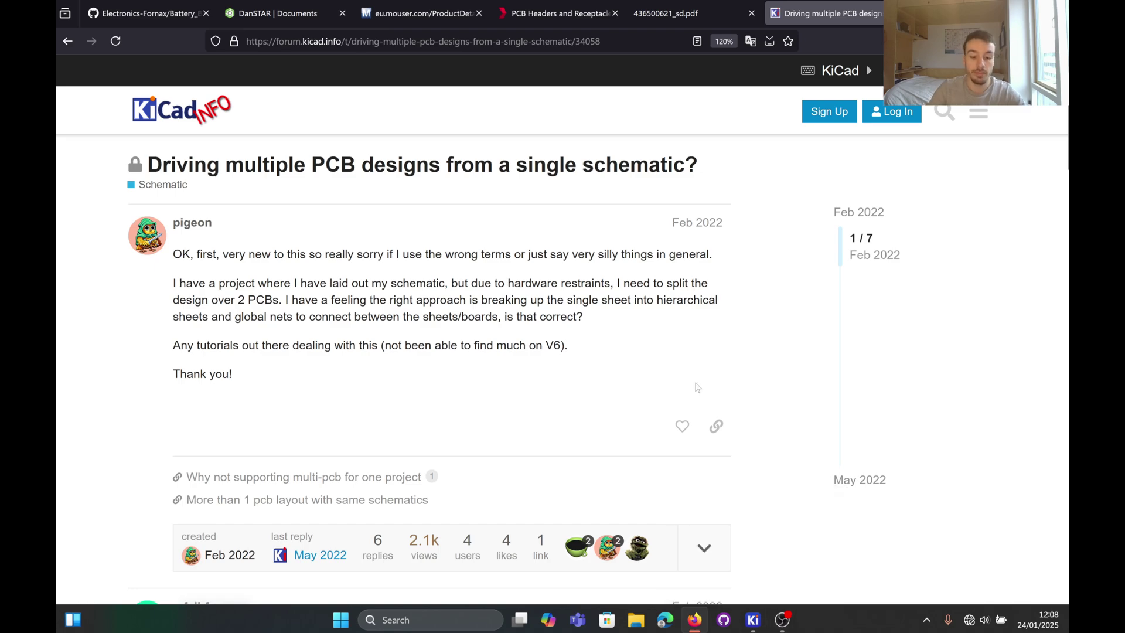
key("alt+Tab")
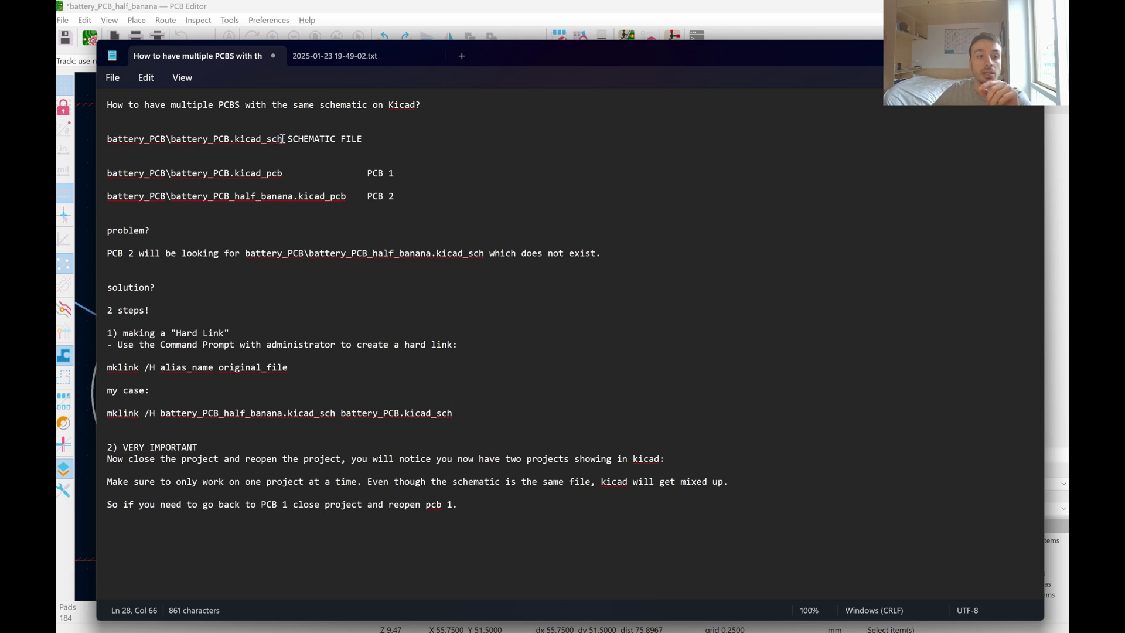
left_click_drag(282, 139, 225, 145)
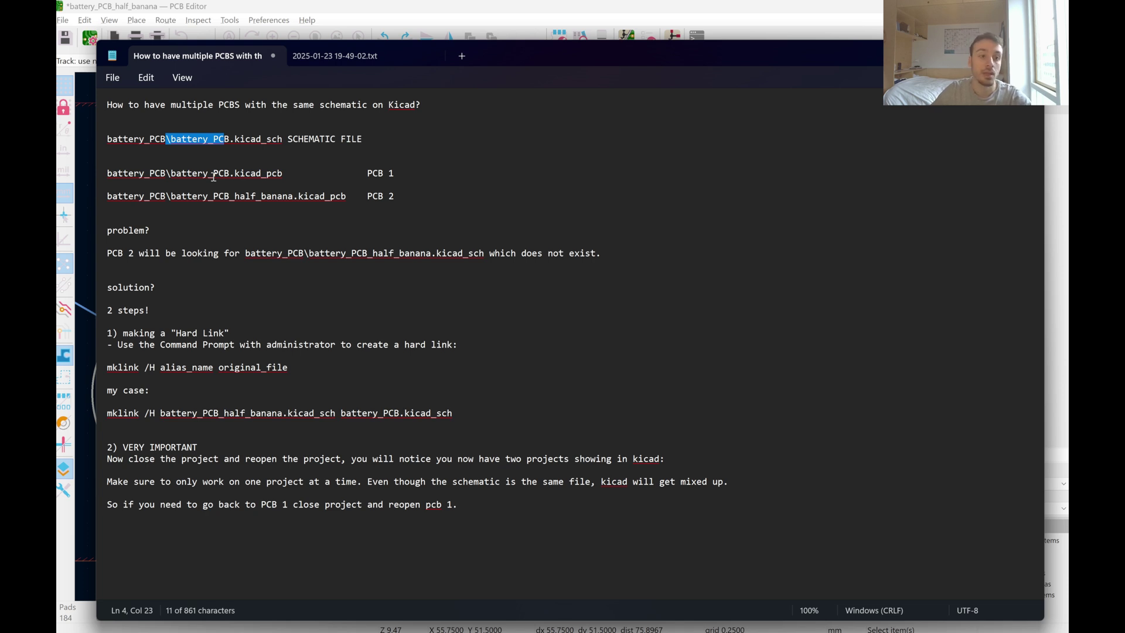
left_click_drag(282, 175, 173, 175)
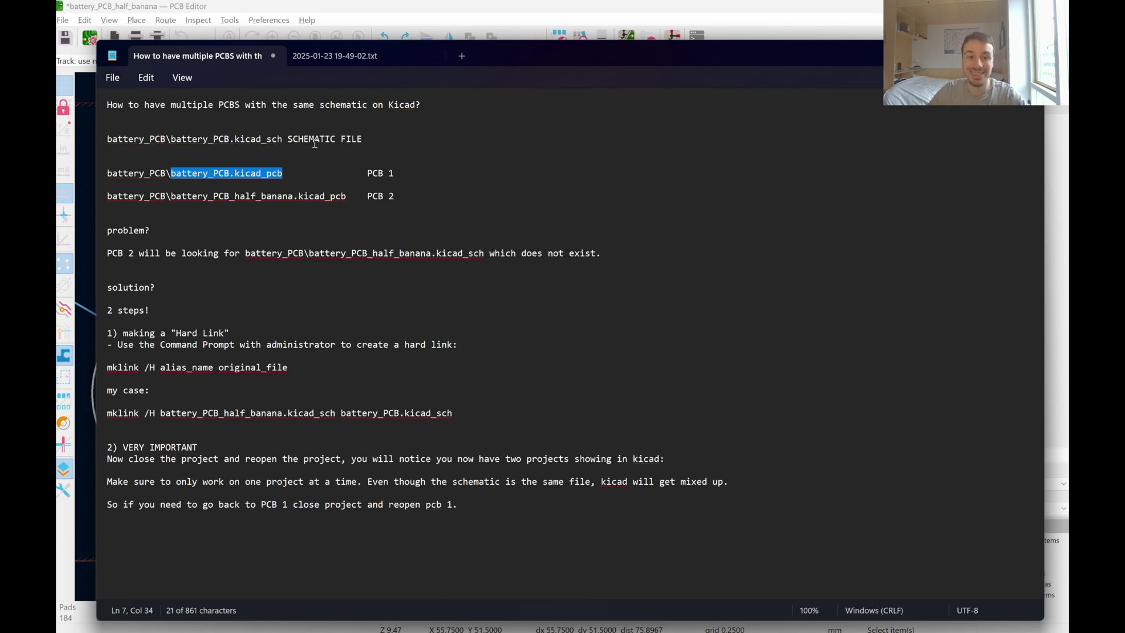
left_click_drag(309, 254, 484, 260)
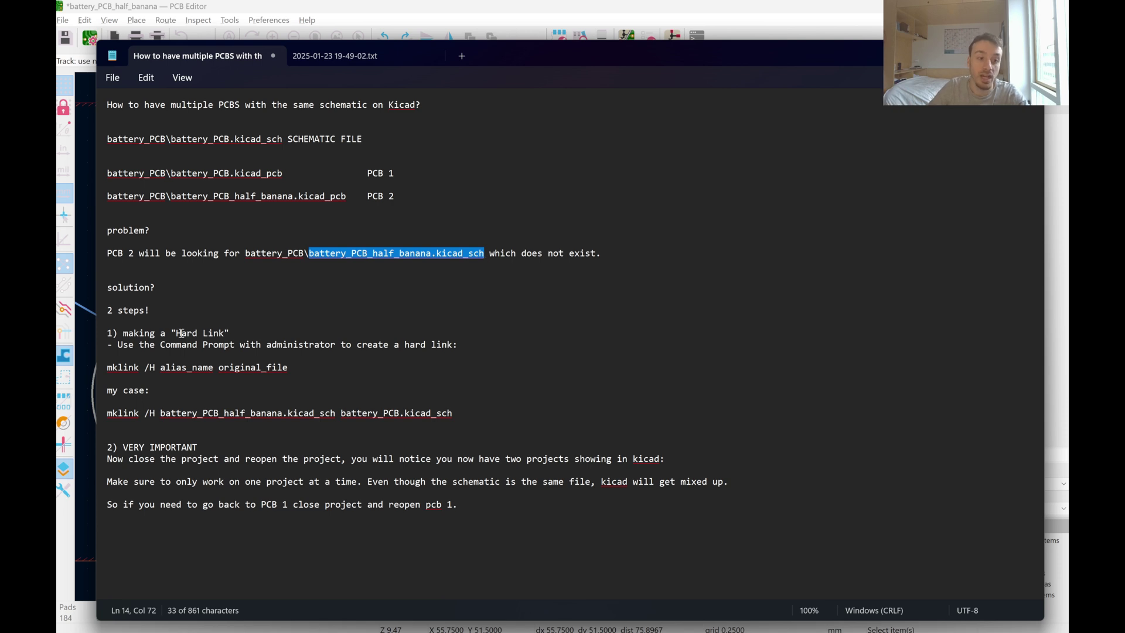
- Highlight 'Hard Link', the nonexistent battery_PCB_half_banana.kicad_sch name and the original schematic file name in the notes
left_click_drag(176, 333, 224, 335)
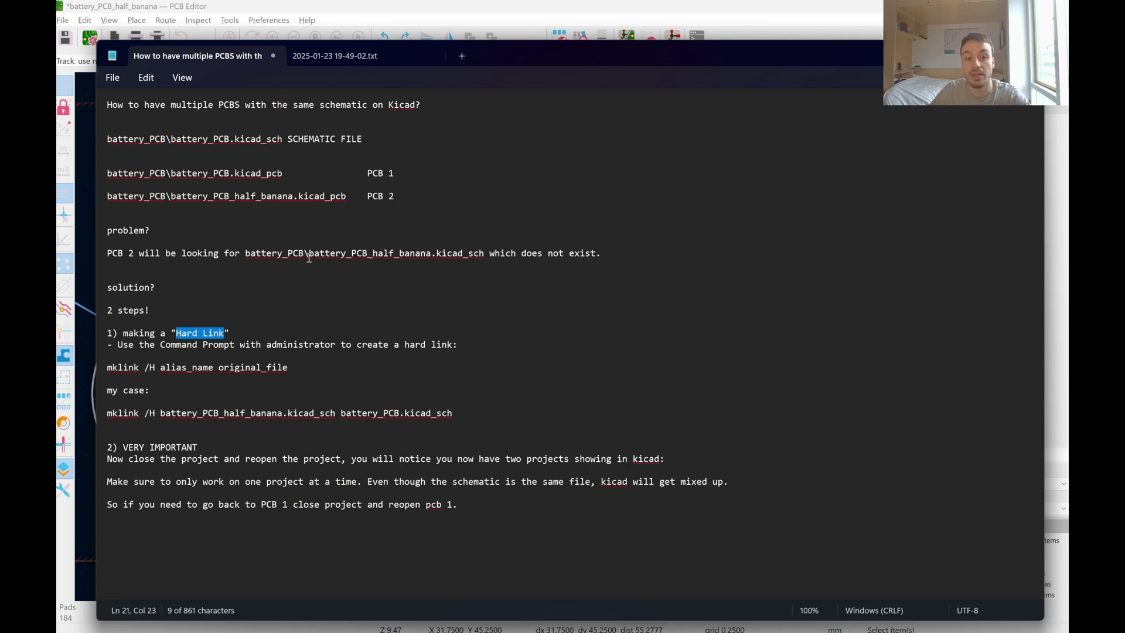
left_click_drag(309, 258, 347, 255)
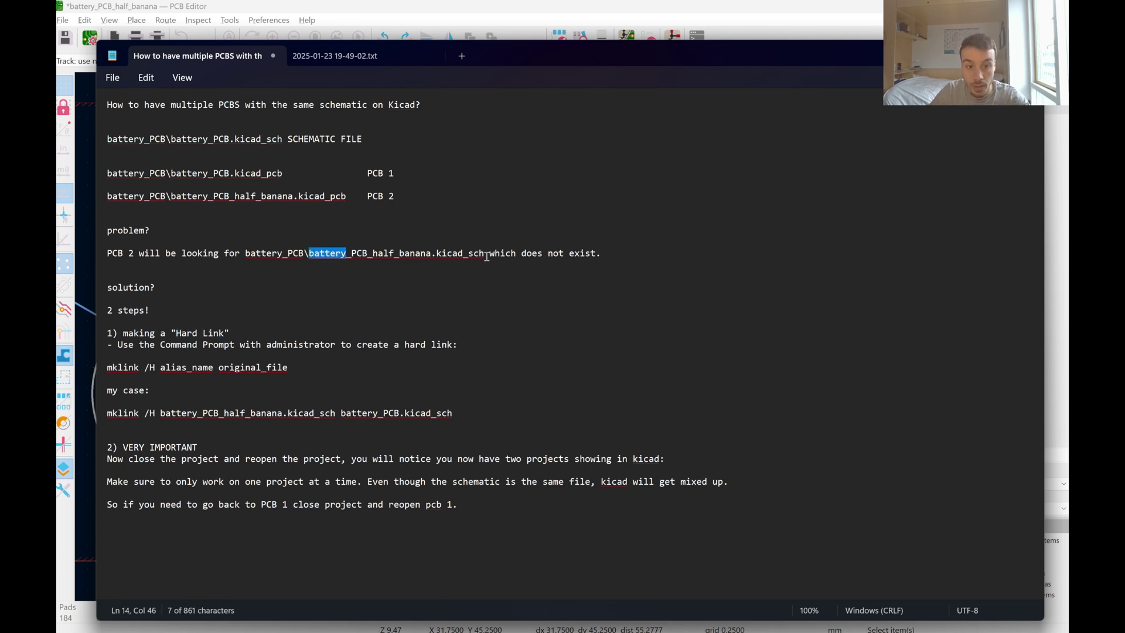
left_click_drag(487, 257, 489, 260)
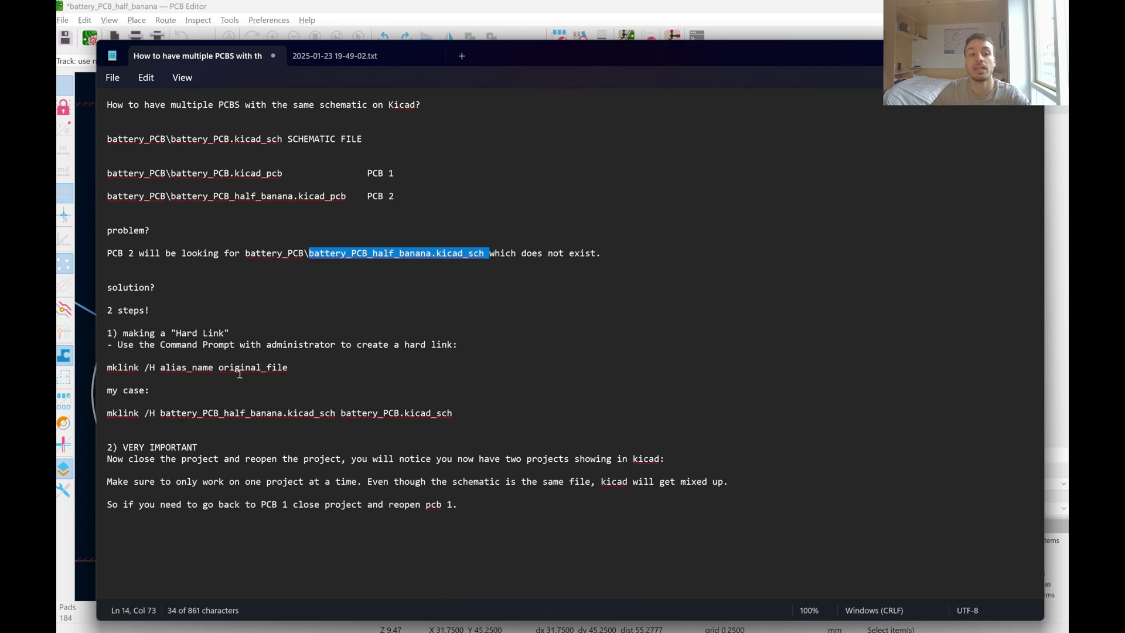
left_click_drag(288, 135, 173, 143)
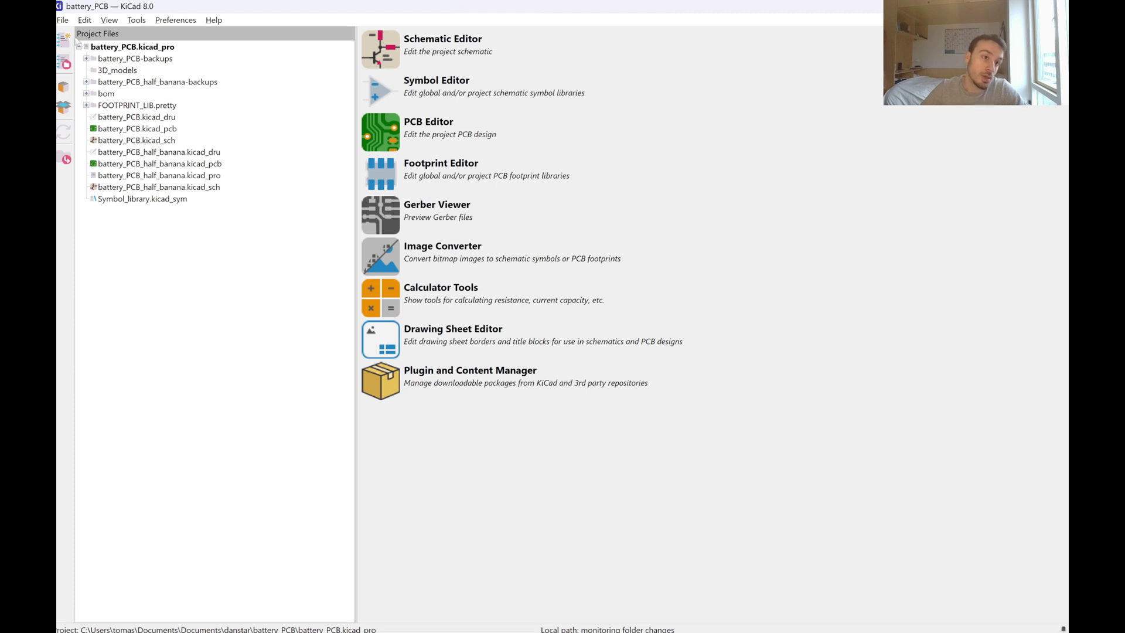
- Select the half_banana and battery_PCB schematic files, then close the battery_PCB project
left_click(167, 188)
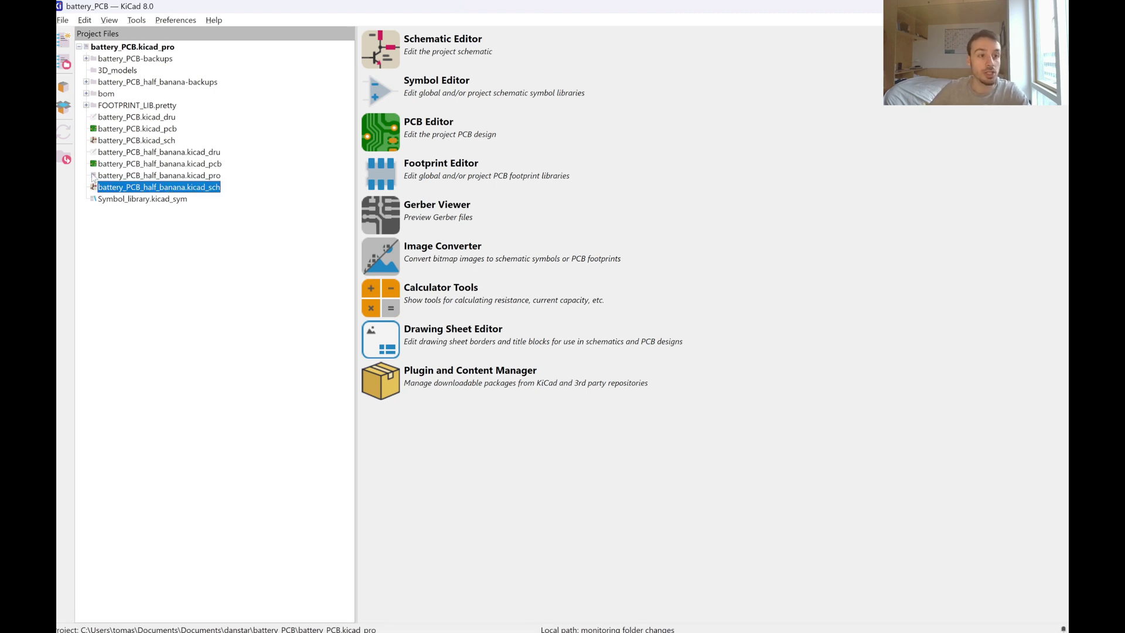
left_click(146, 141, "ctrl")
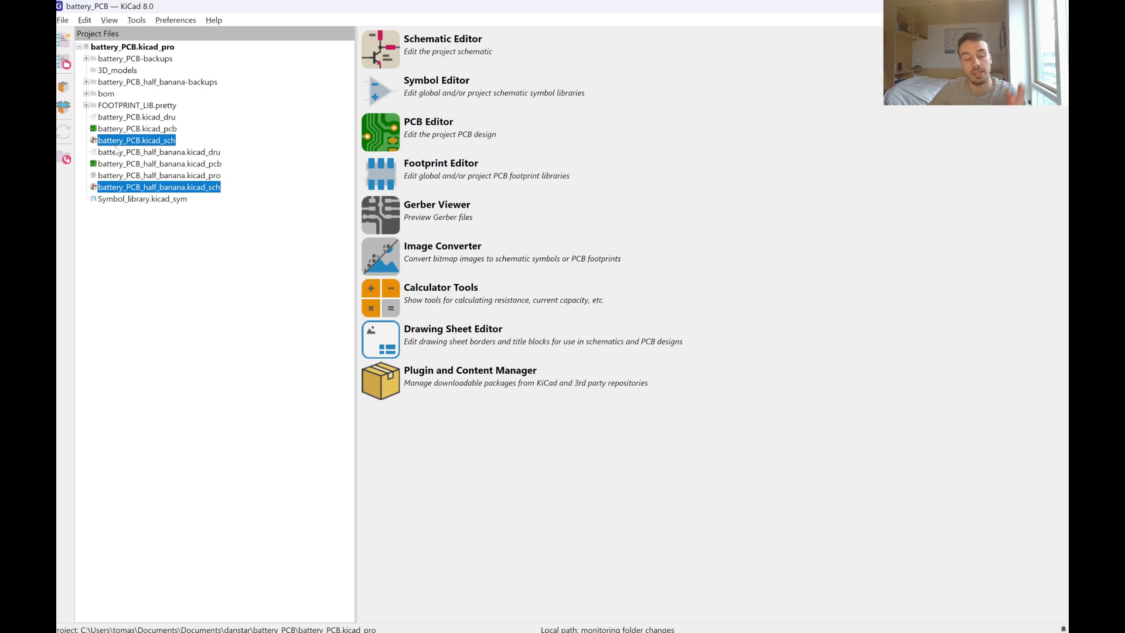
left_click(62, 21)
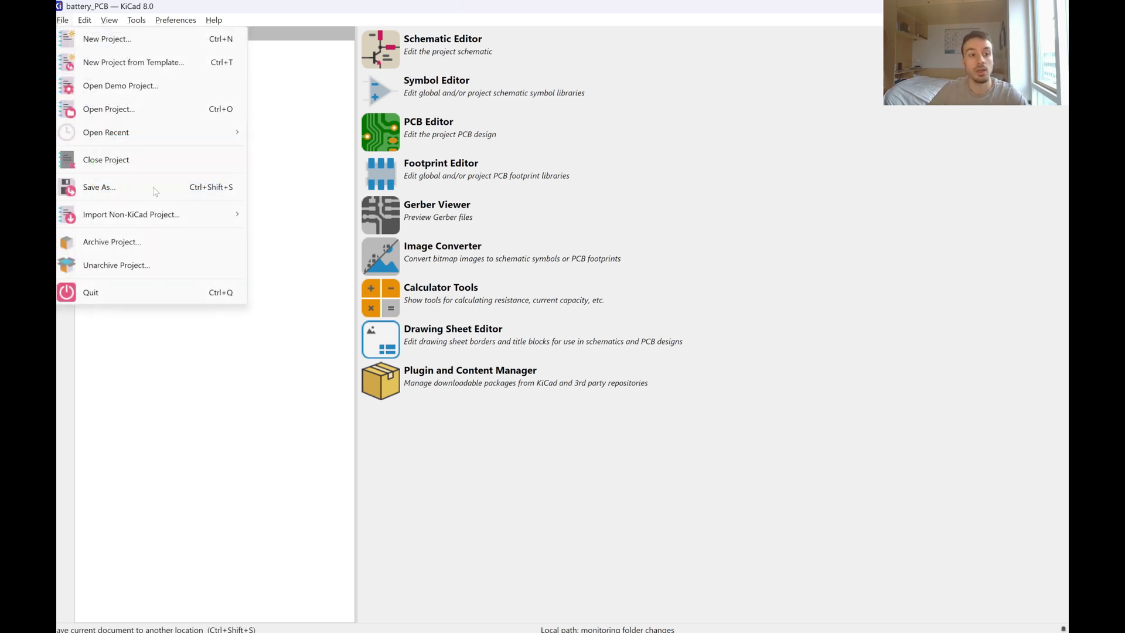
left_click(138, 156)
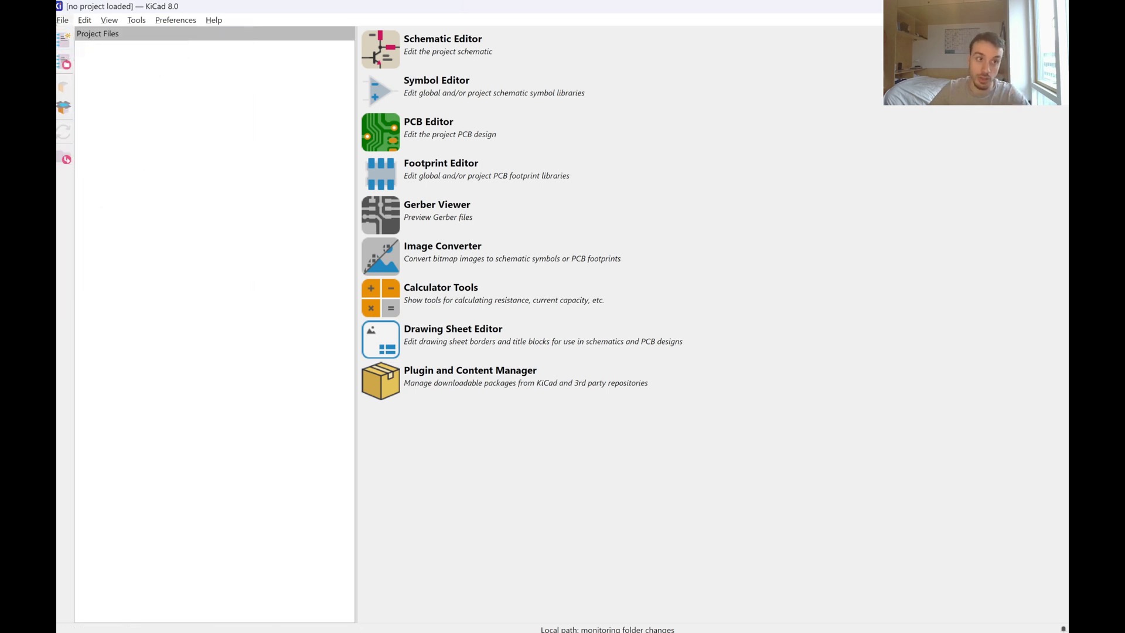
- Bring up the Open Existing Project dialog from the File menu
left_click(60, 8)
key("Escape")
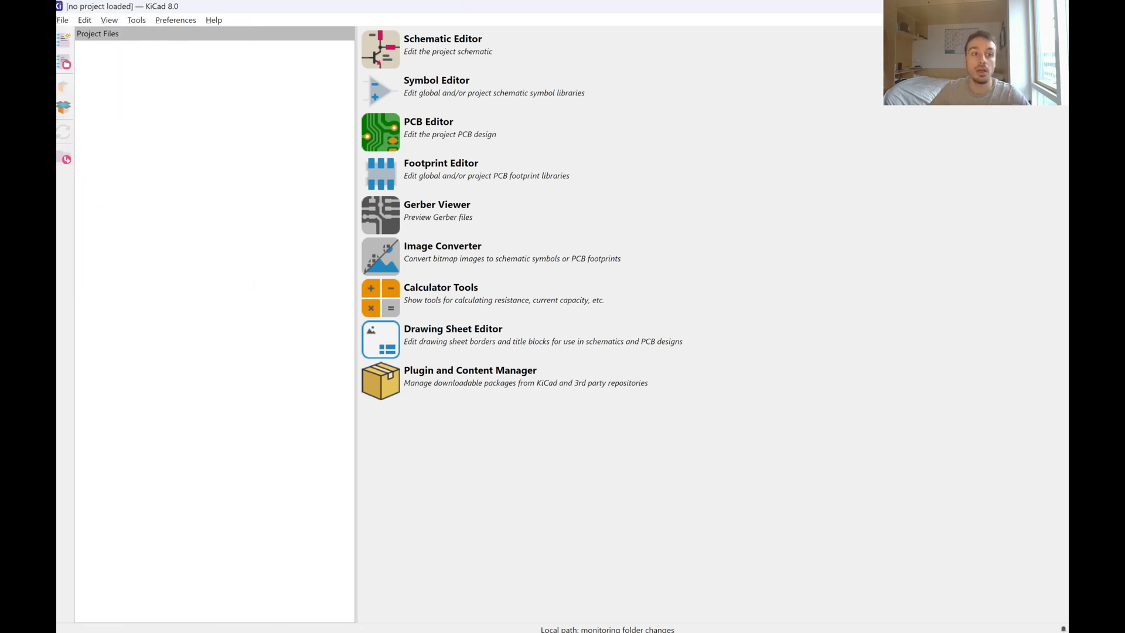
left_click(61, 20)
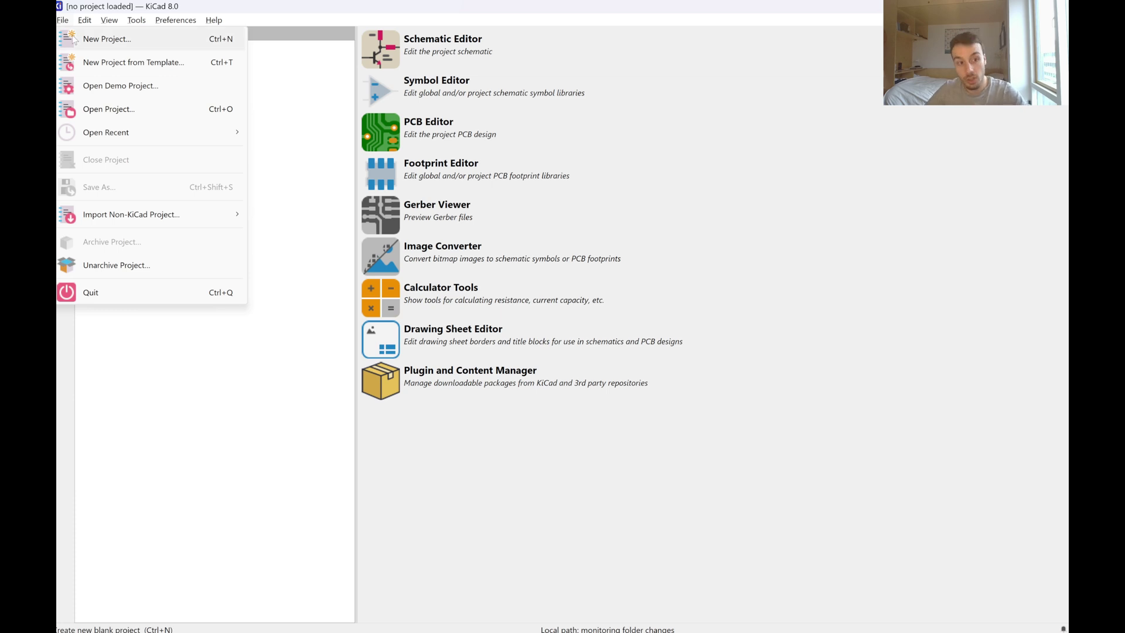
left_click(141, 112)
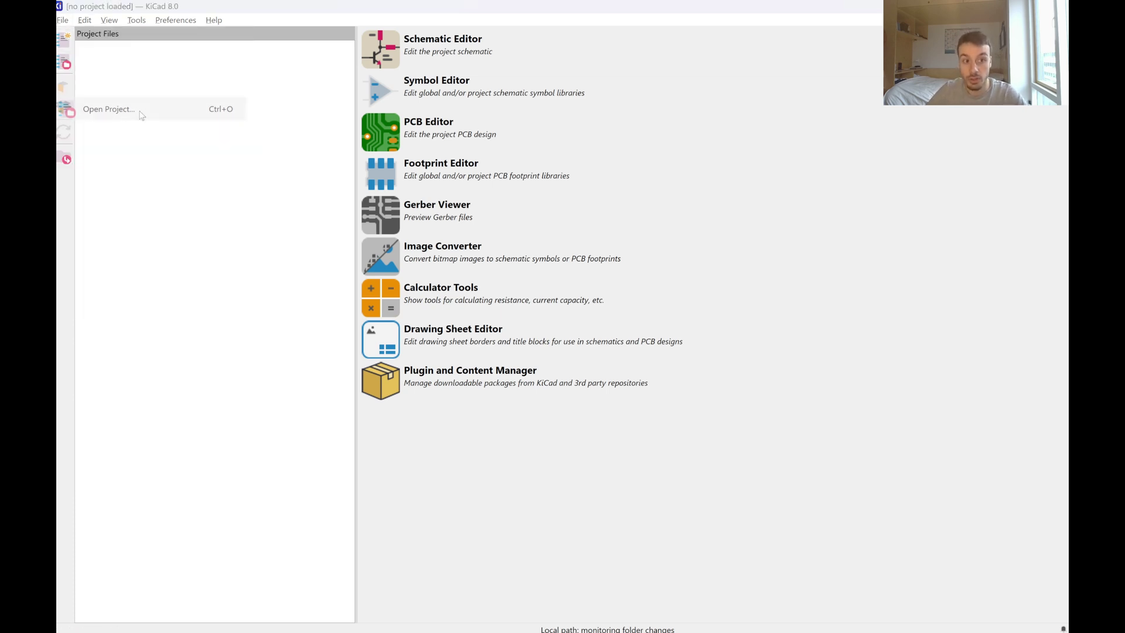
- Select battery_PCB in the Open Existing Project dialog and open it
left_click(224, 227)
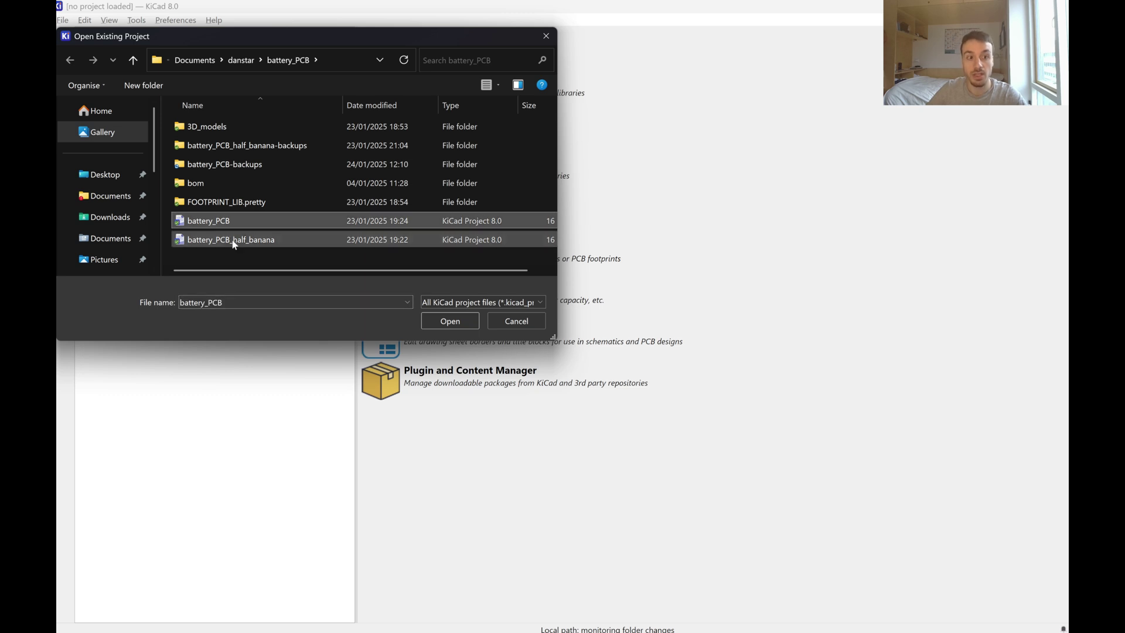
left_click(233, 242)
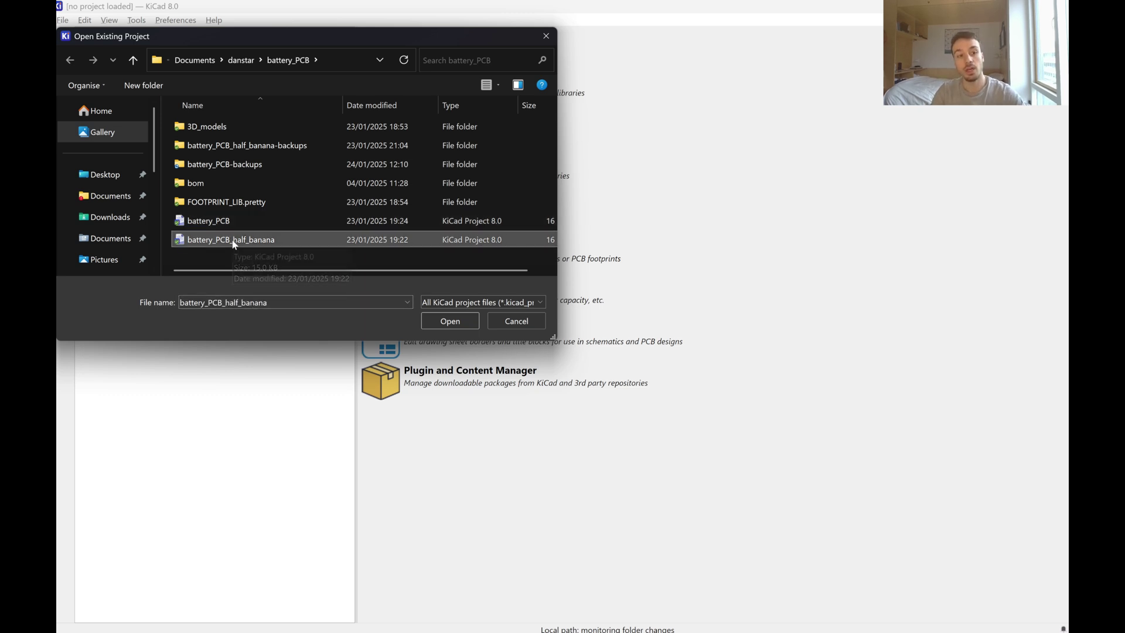
key("Up")
key("Down")
key("Up")
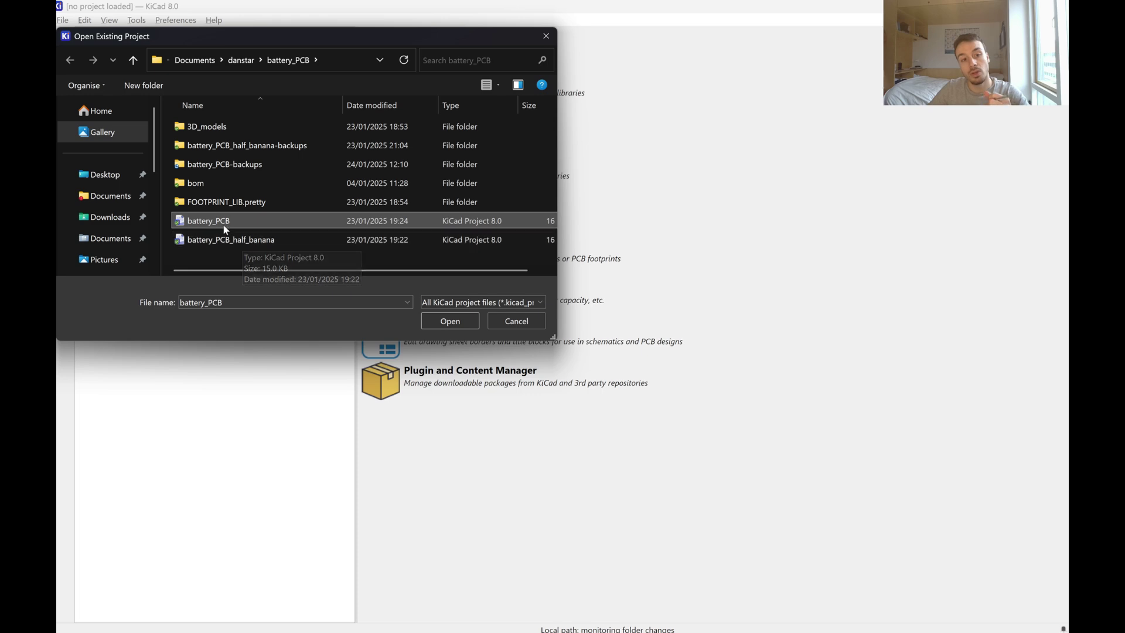
left_click(462, 322)
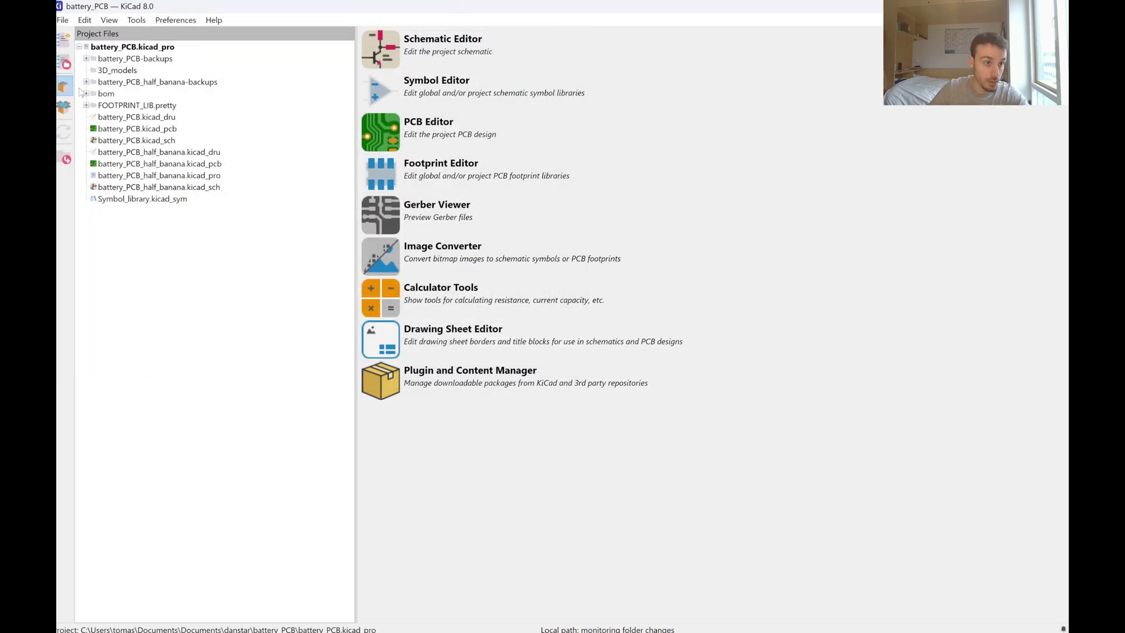
- Point out battery_PCB.kicad_sch and the half_banana schematic and PCB files in the project tree
left_click(136, 141)
left_click(196, 168)
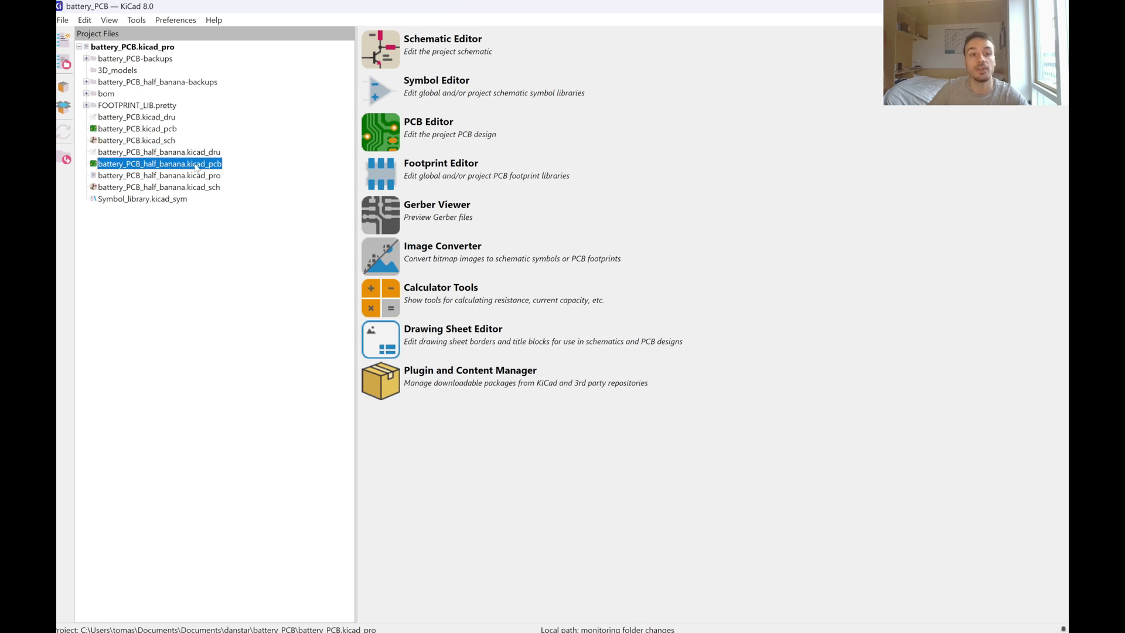
left_click(192, 188)
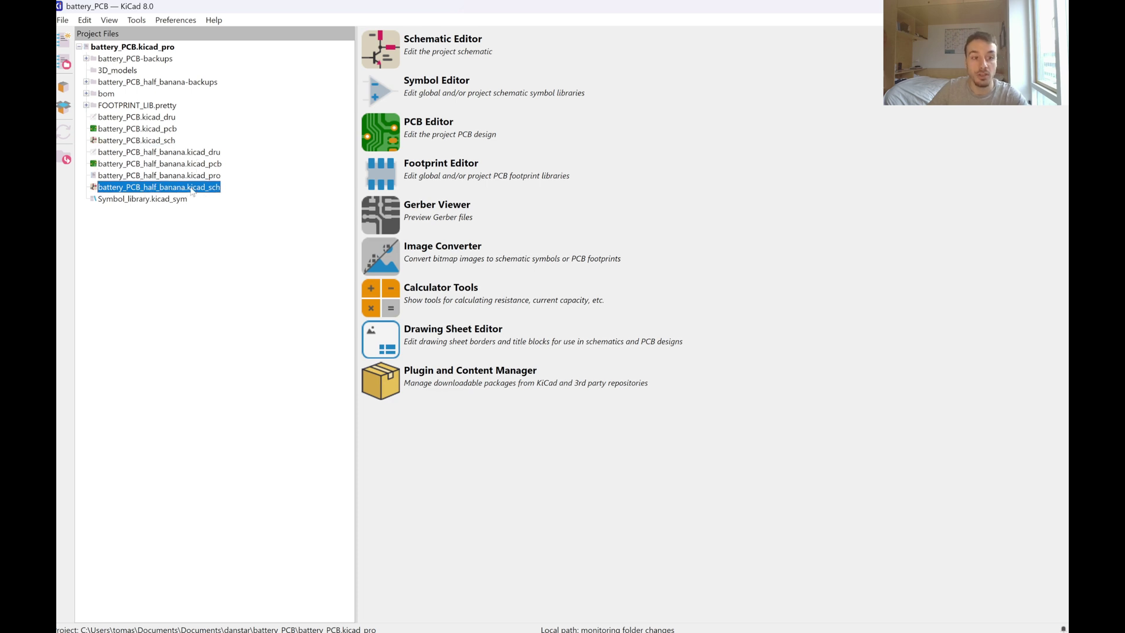
left_click(167, 167)
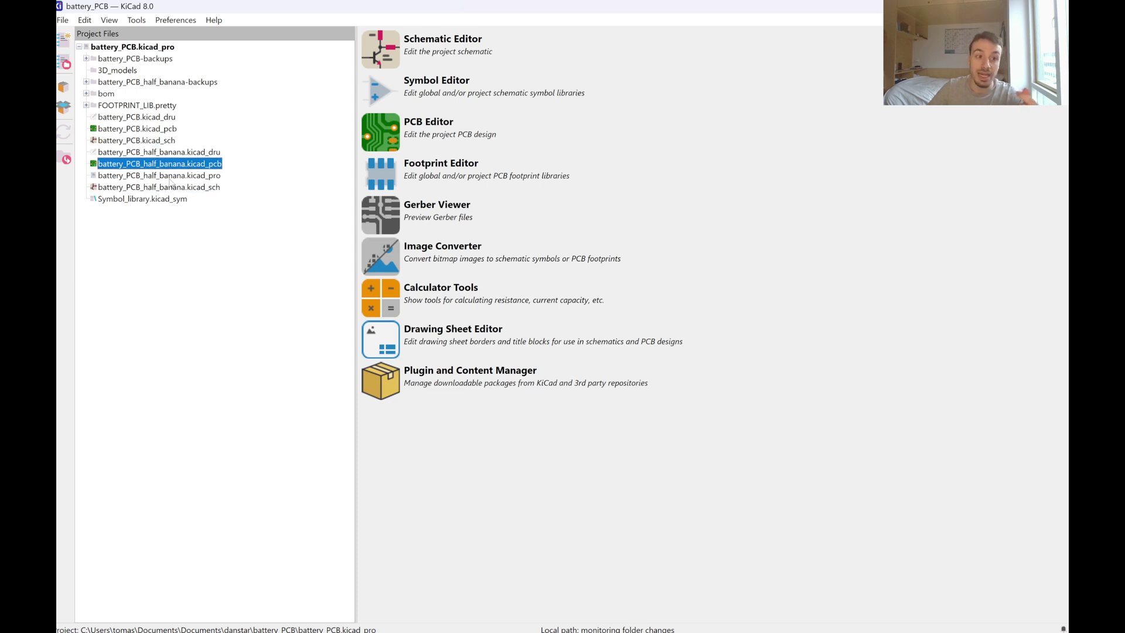
- Open battery_PCB.kicad_sch in the Schematic Editor and zoom in on R18 and R19
double_click(154, 141)
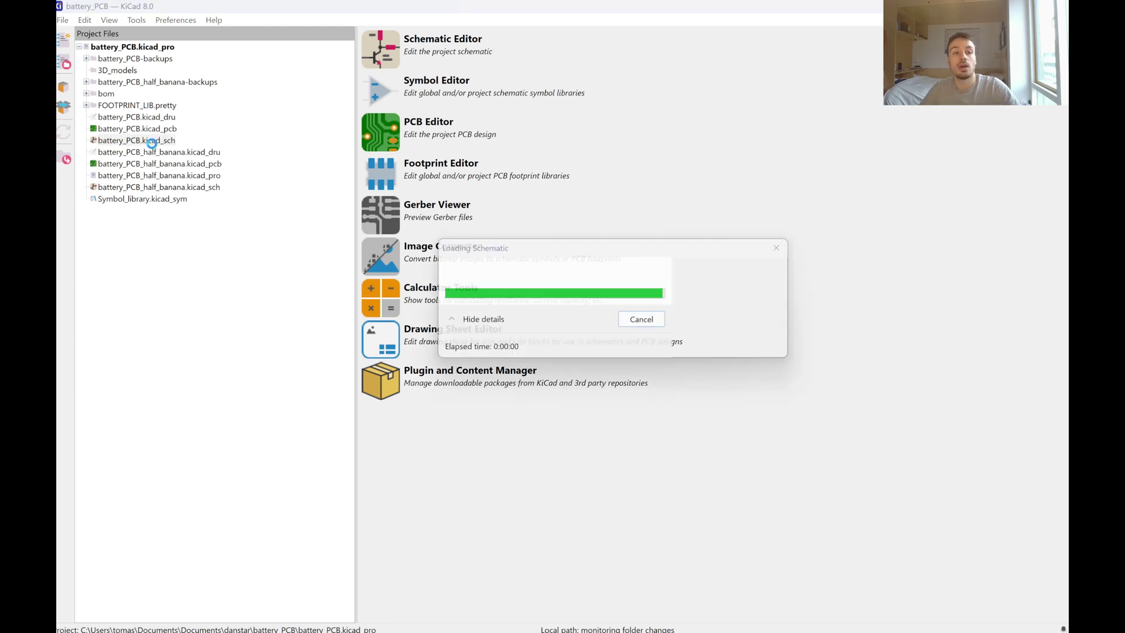
scroll(648, 339, "up", 4)
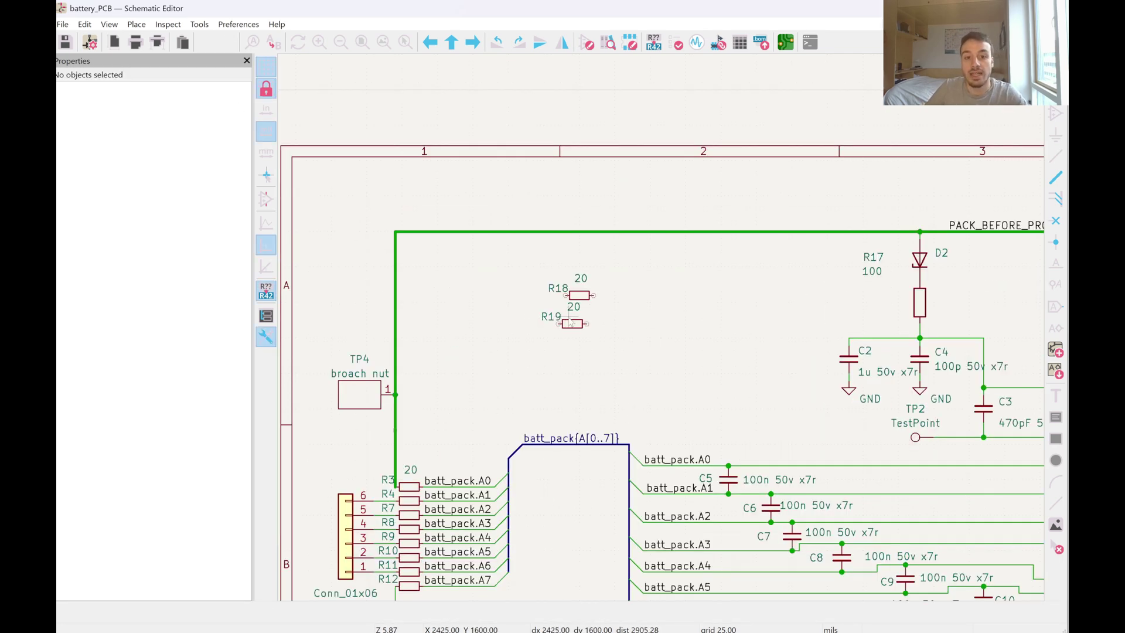
- Duplicate R19 as R20 just below it with Ctrl+D, save the schematic, and open the board layout
left_click(569, 322)
key("ctrl+d")
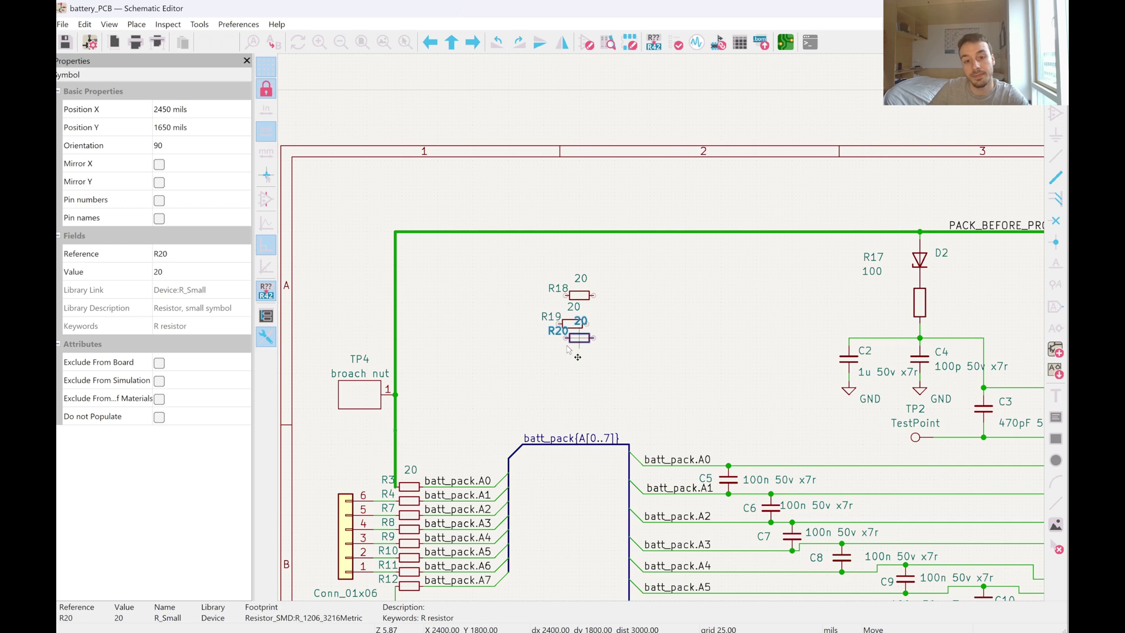
left_click(571, 352)
left_click(613, 309)
key("ctrl+s")
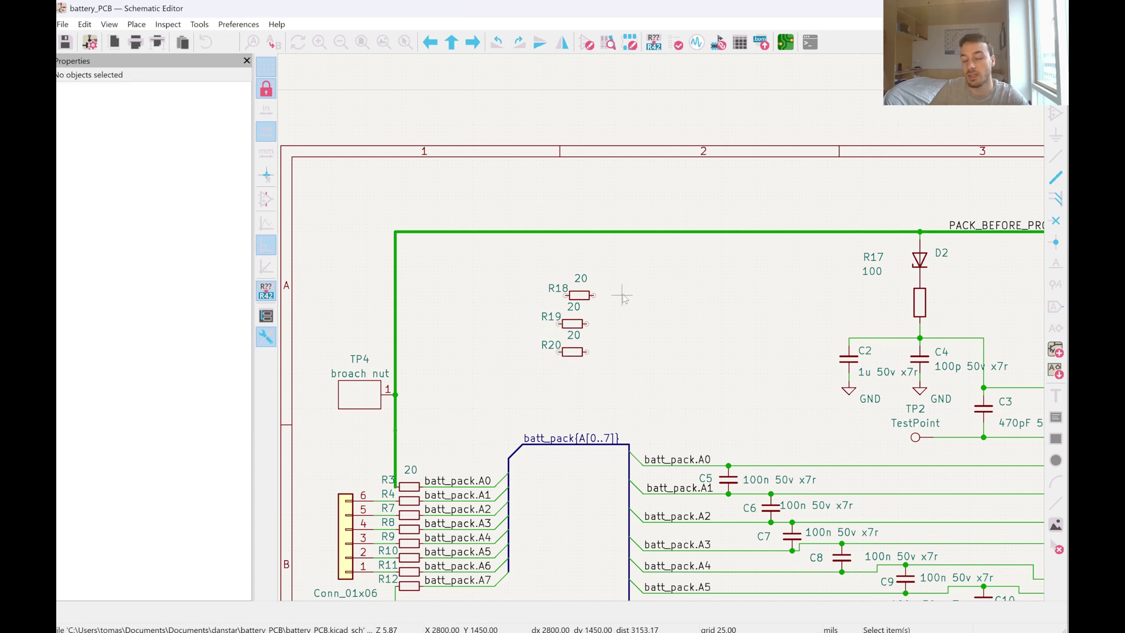
left_click(786, 43)
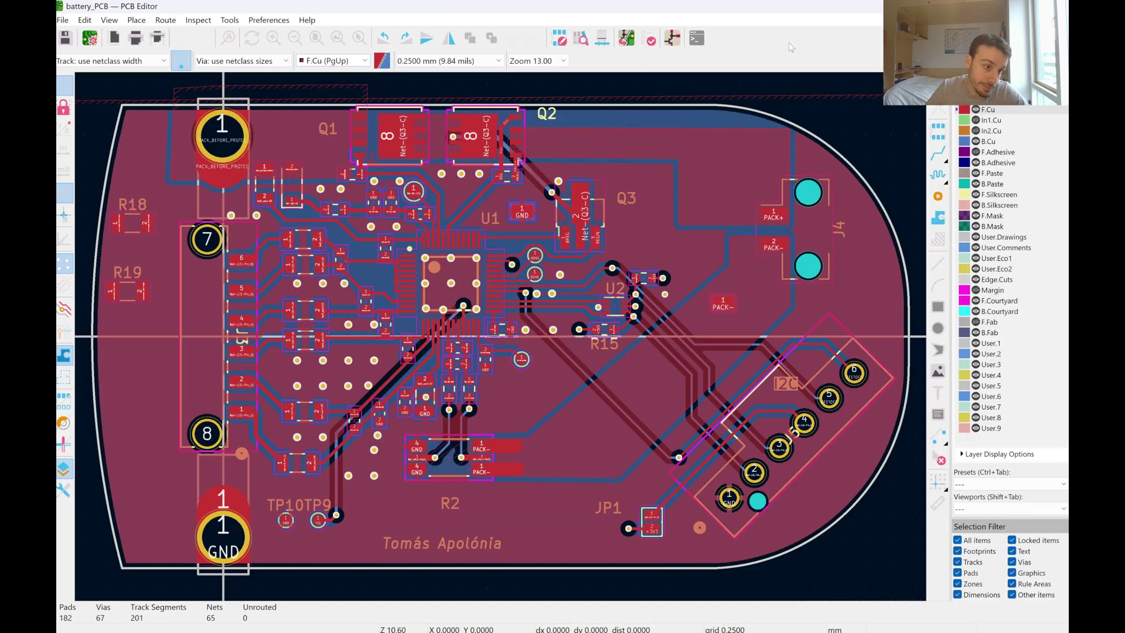
- Update the battery_PCB board from the schematic, place R20 below R19, and save the board
left_click(626, 38)
left_click(323, 207)
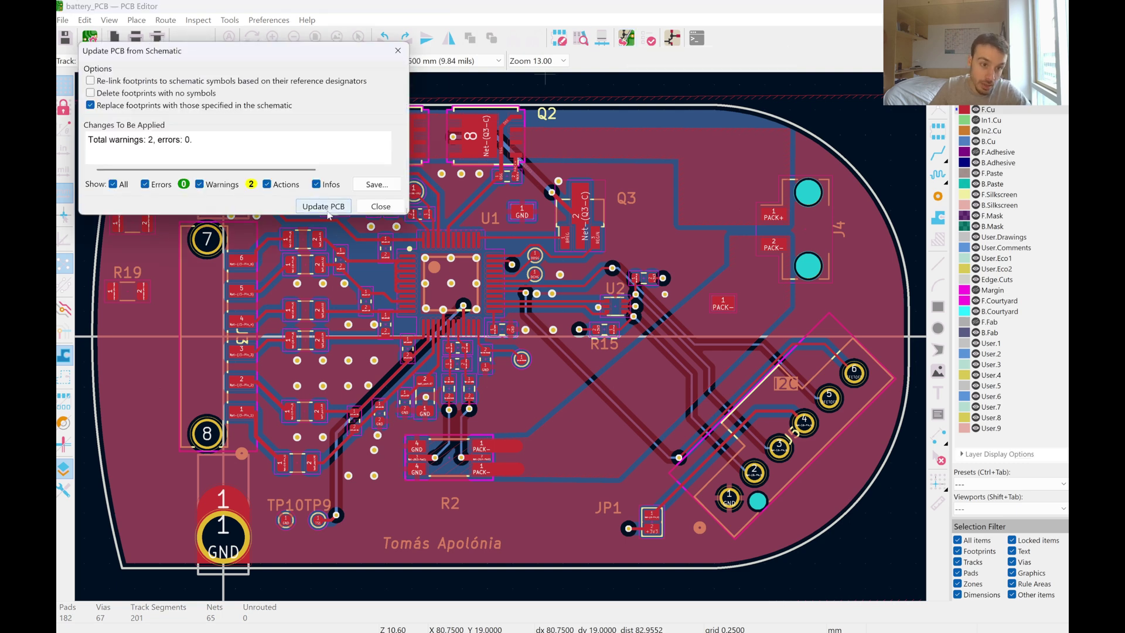
left_click(380, 206)
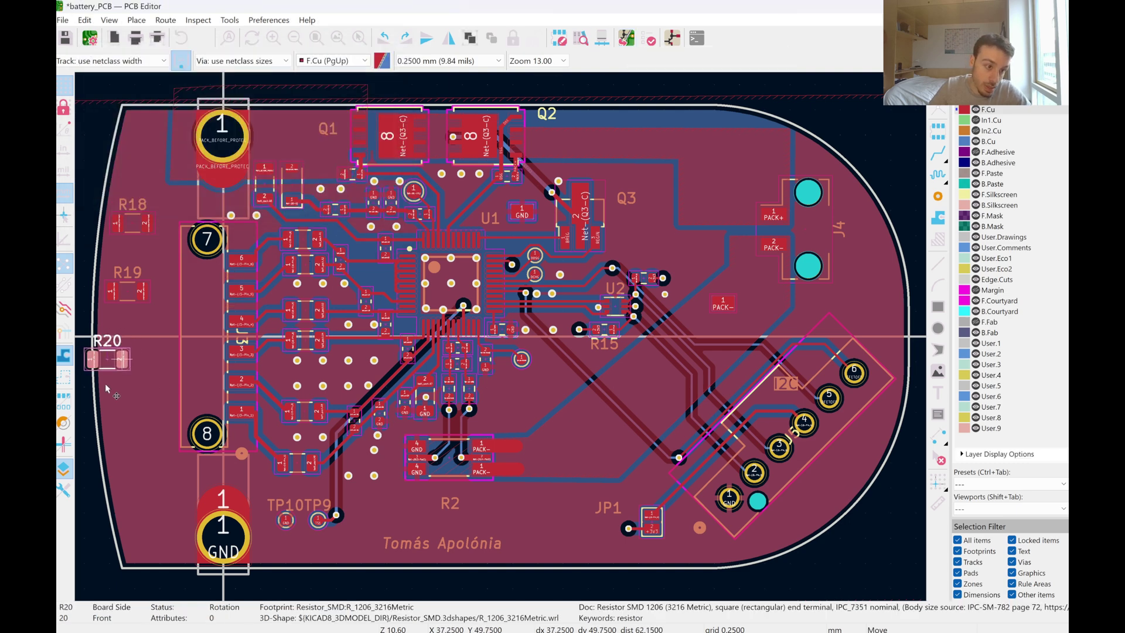
left_click(140, 377)
key("Escape")
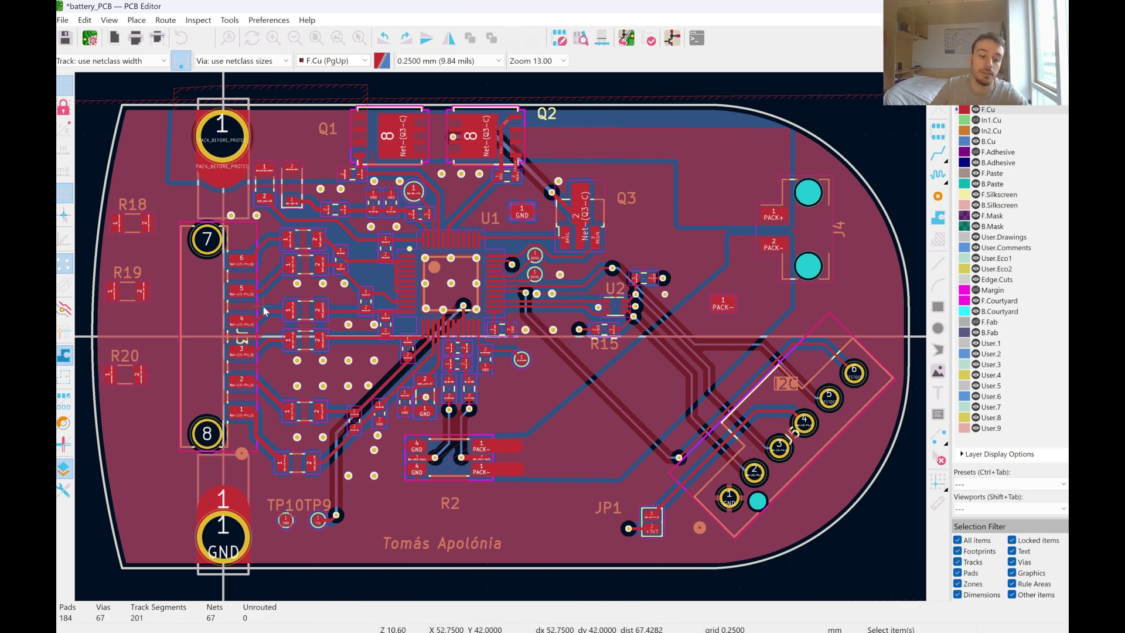
key("ctrl+s")
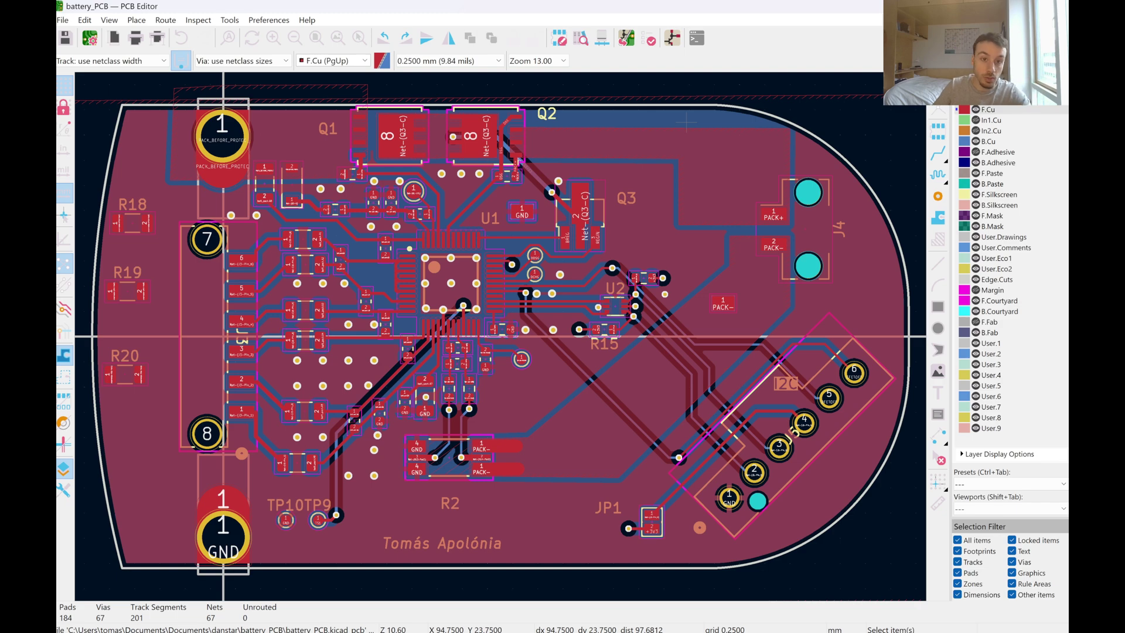
- Return to the project manager and point out battery_PCB_half_banana.kicad_sch
key("alt+Tab")
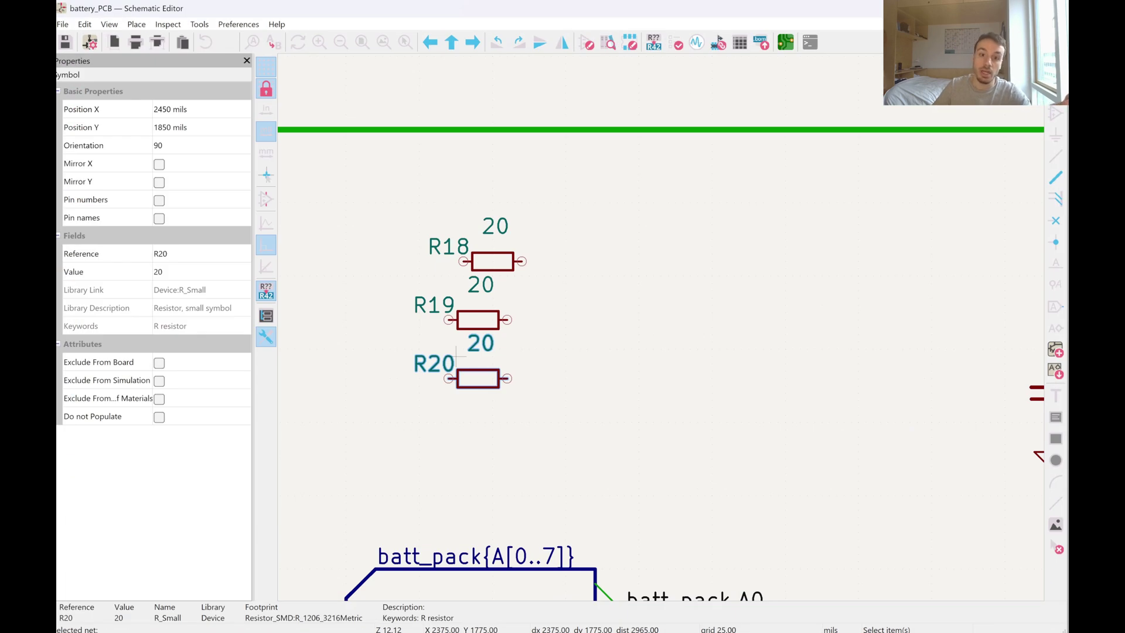
key("alt+Tab")
left_click(196, 189)
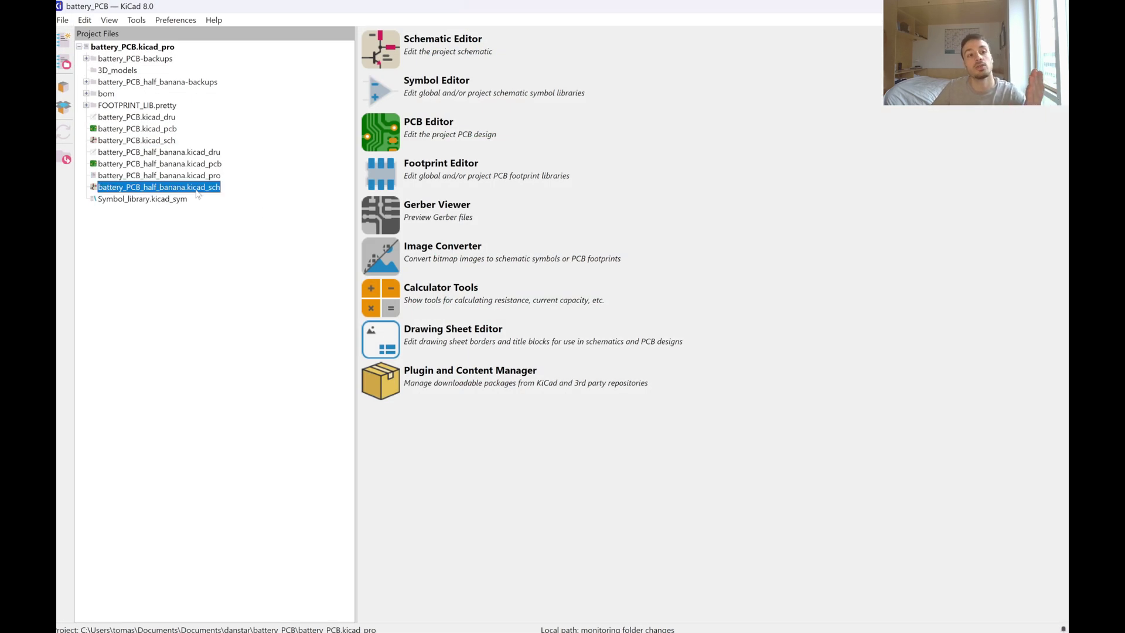
- Close battery_PCB and open the battery_PCB_half_banana project via File > Open Project
left_click(63, 20)
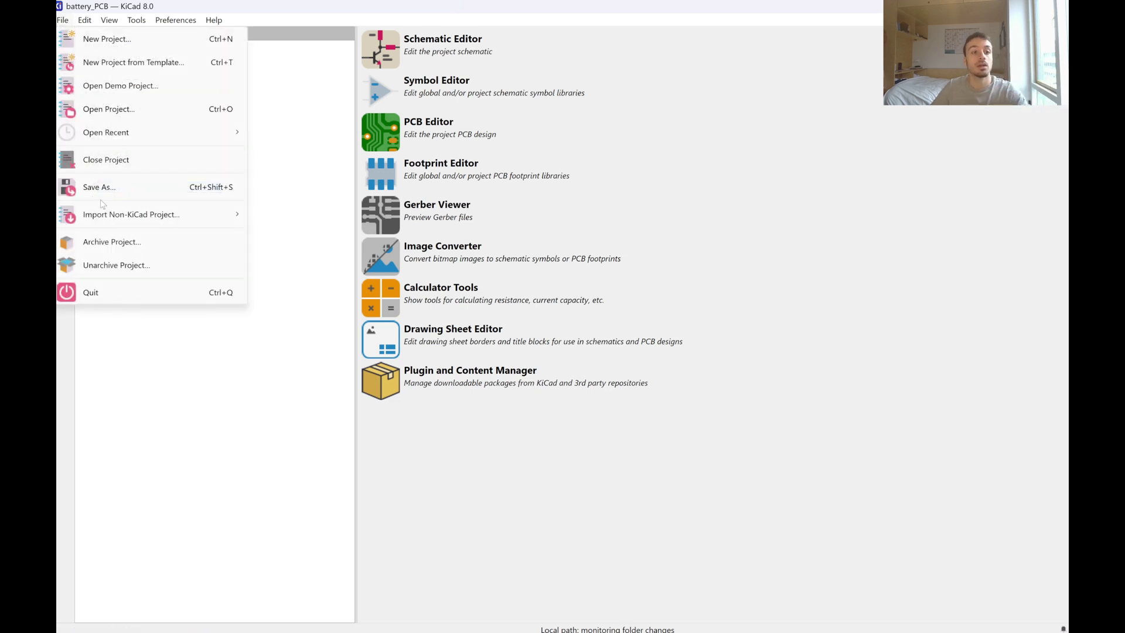
left_click(157, 169)
left_click(62, 20)
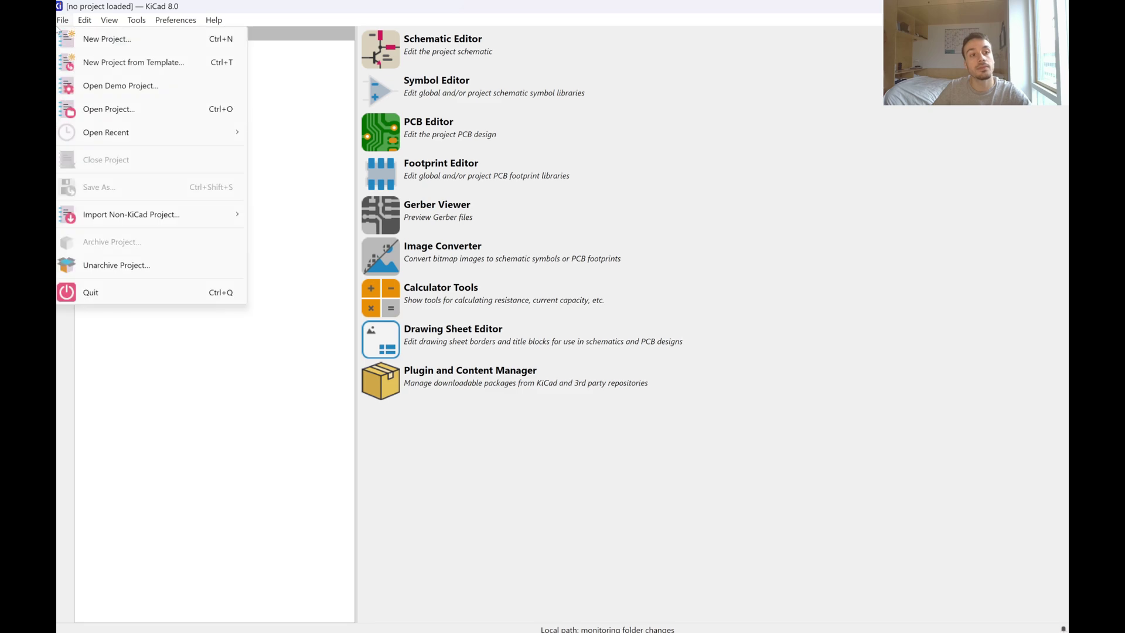
left_click(110, 108)
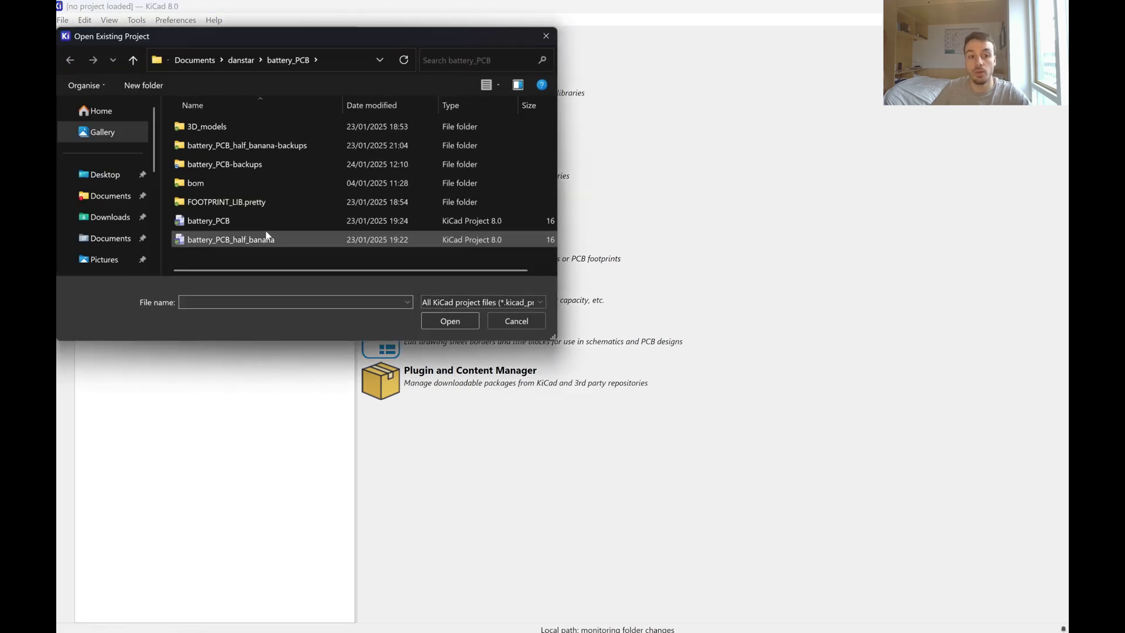
left_click(268, 239)
left_click(468, 319)
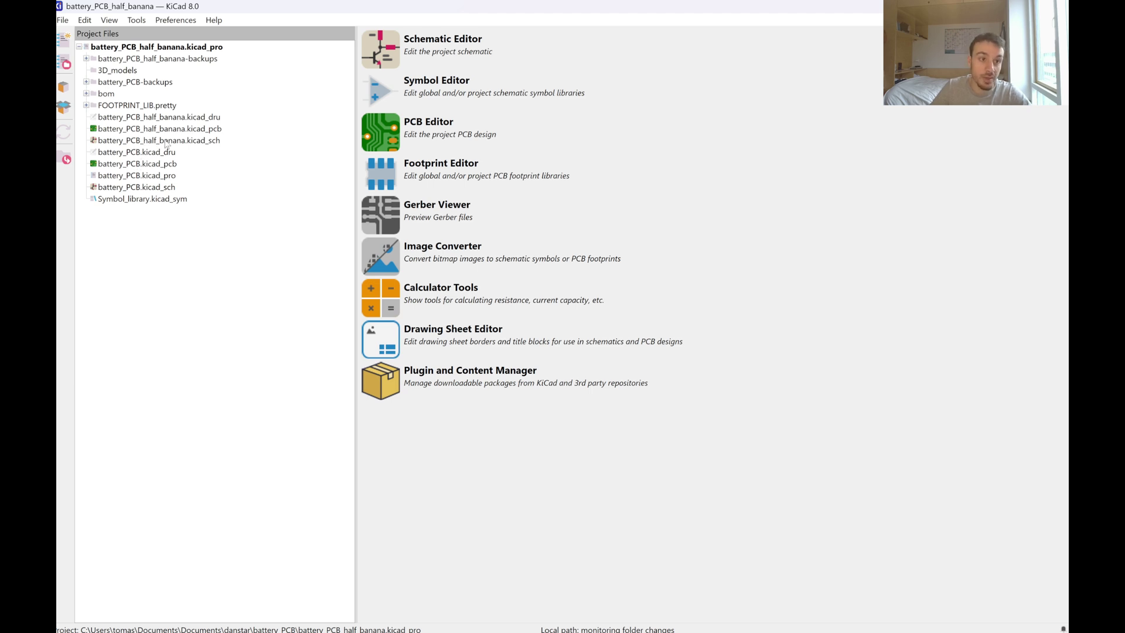
- Open the half_banana schematic, confirm R18 and R20 are present, and open its board layout
double_click(158, 141)
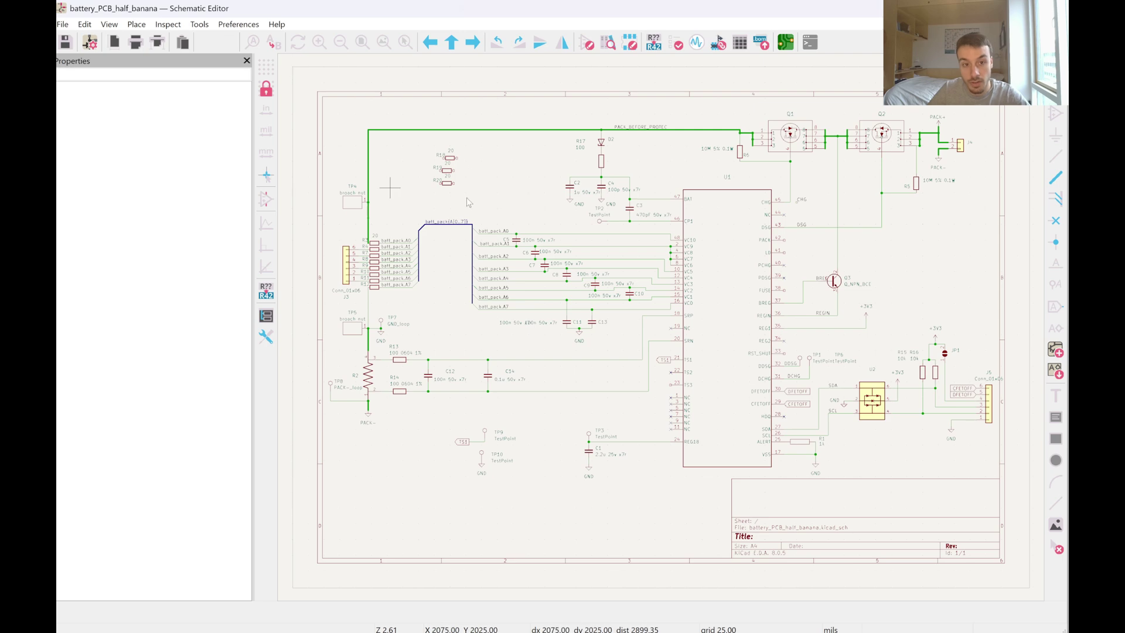
scroll(449, 160, "up", 3)
left_click(626, 326)
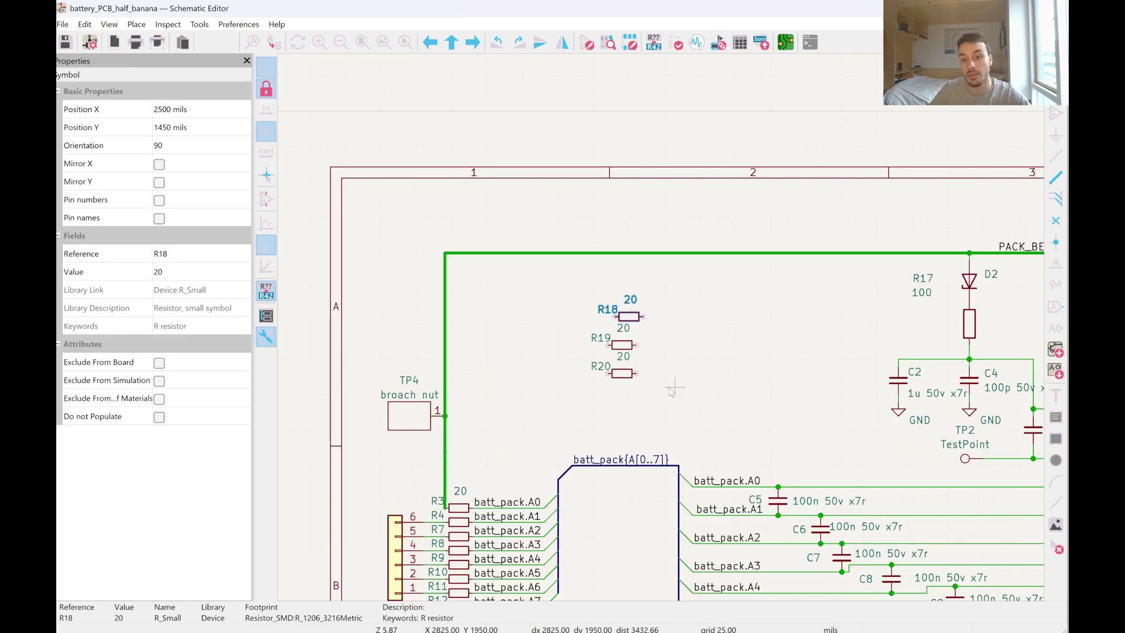
left_click(622, 372)
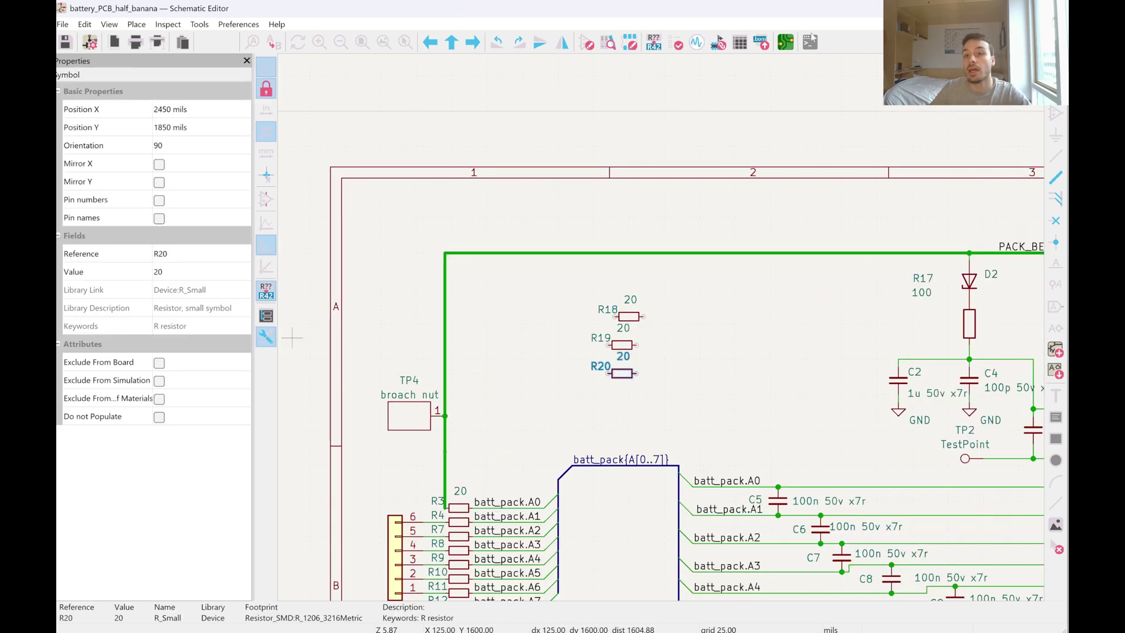
left_click(787, 43)
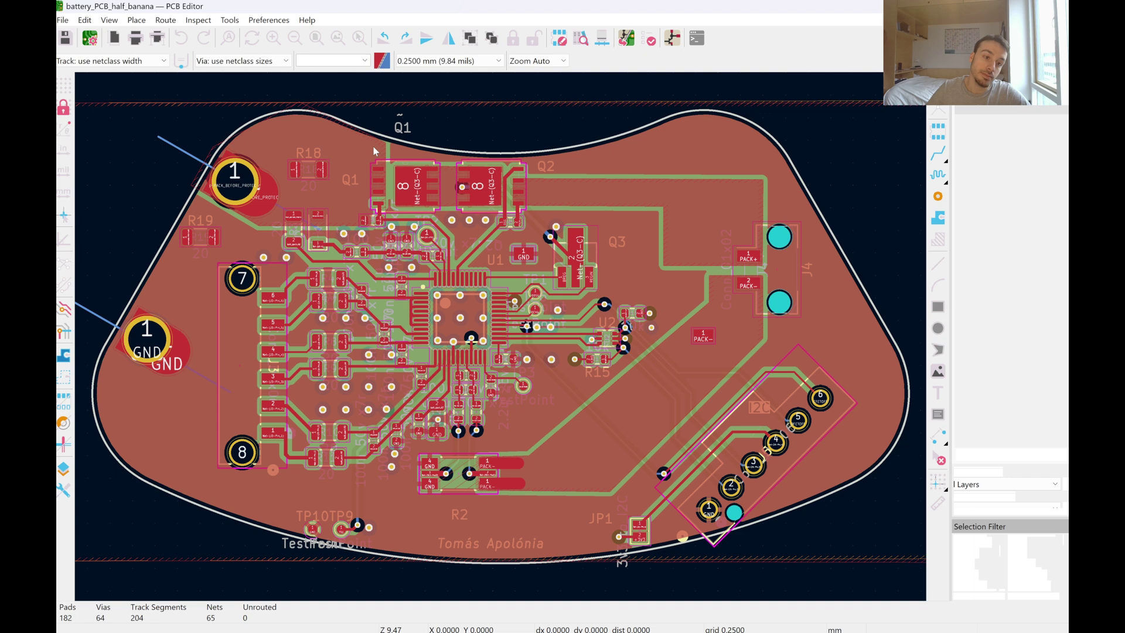
- Update the half_banana board from the schematic and drop R20's footprint below R19
left_click(626, 38)
left_click(337, 209)
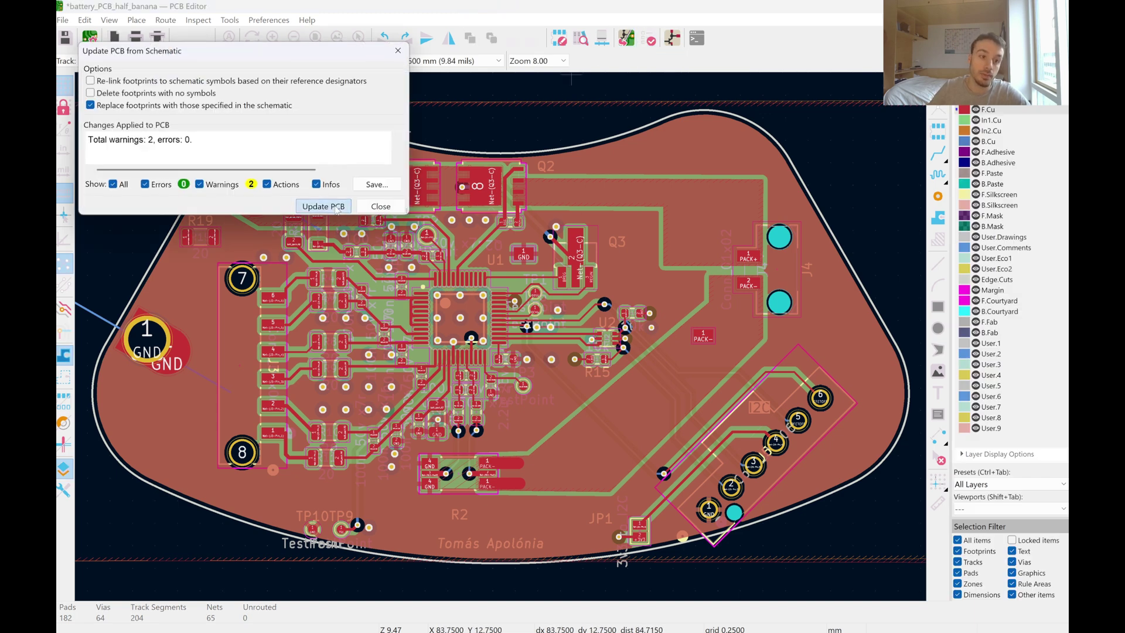
left_click(386, 209)
left_click(151, 318)
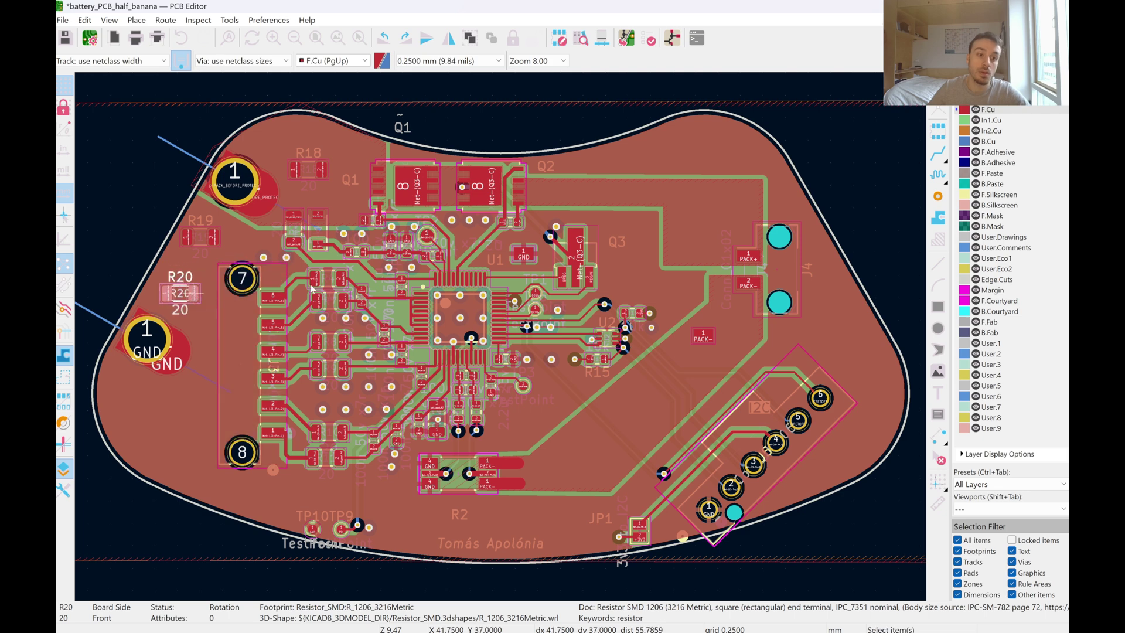
key("Escape")
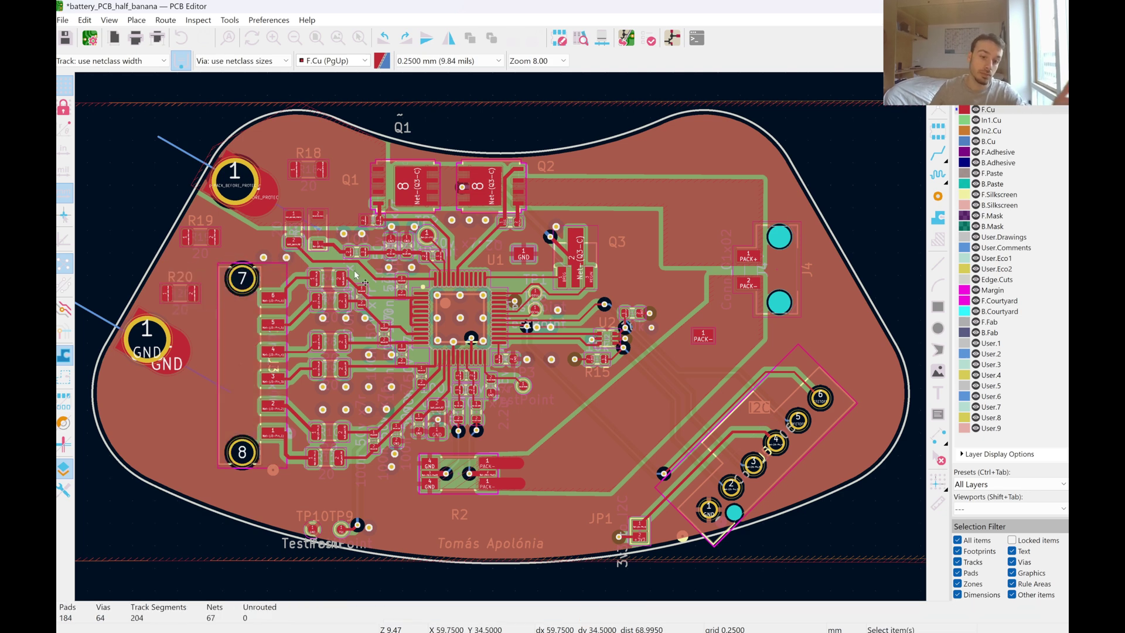
- Leave the half_banana board and bring up the Notepad notes on multiple PCBs sharing one schematic
left_click(175, 65)
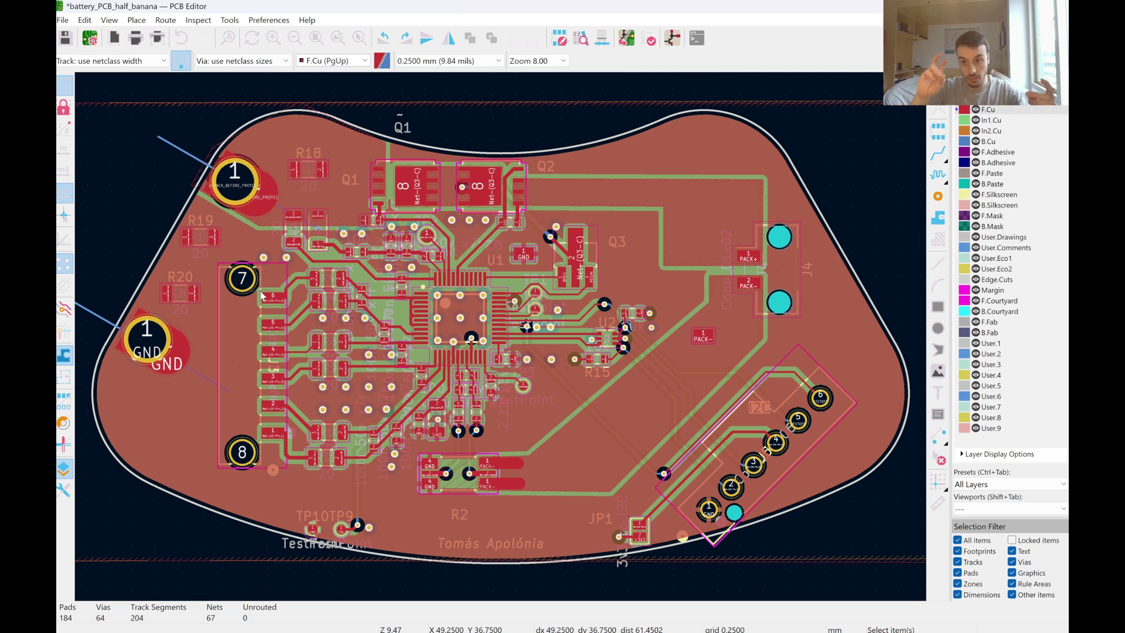
key("alt+Tab")
key("alt+Tab")
key("alt+Tab")
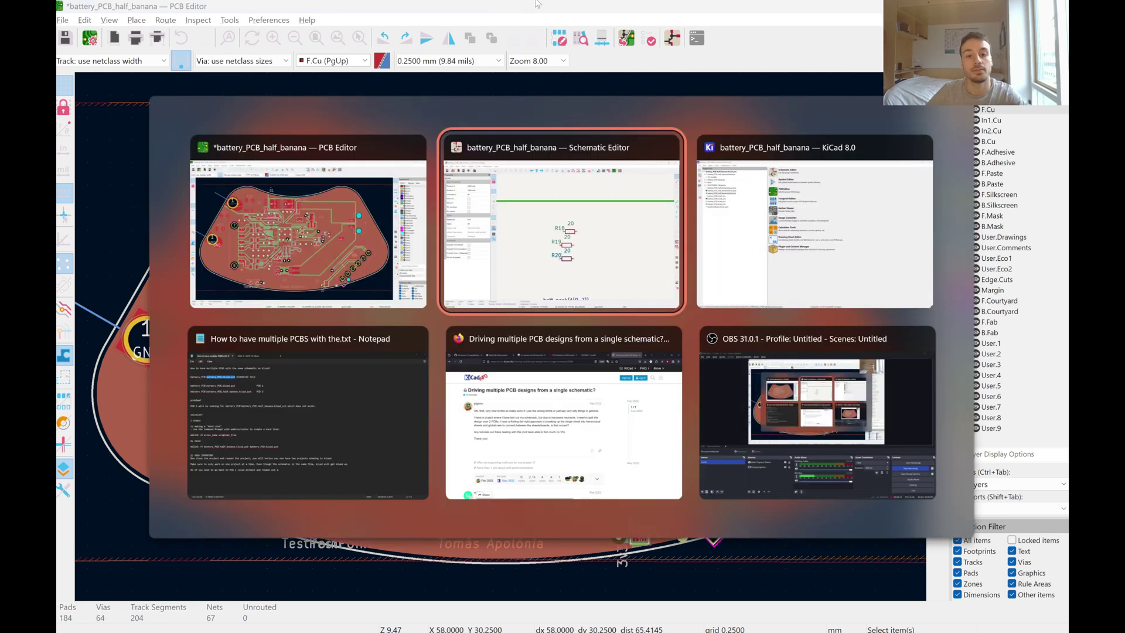